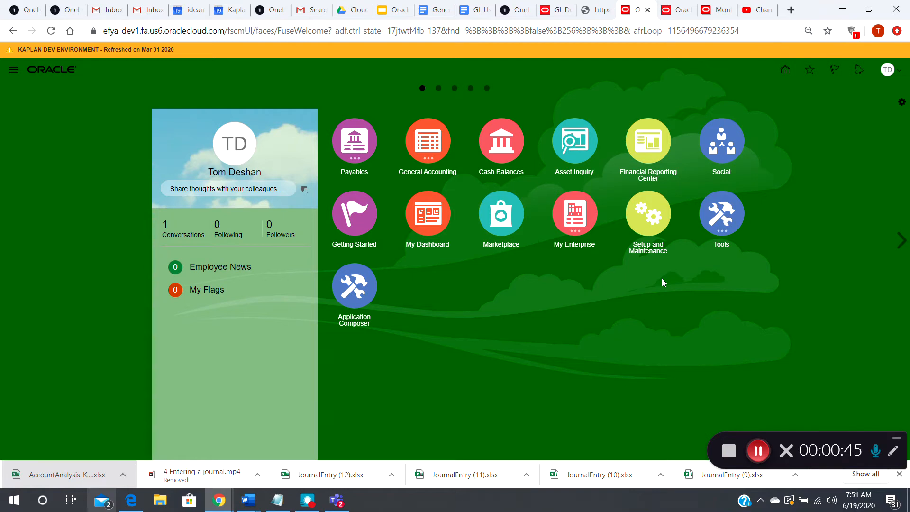
- Open Scheduled Processes from the Tools group and start scheduling a new process
click(722, 225)
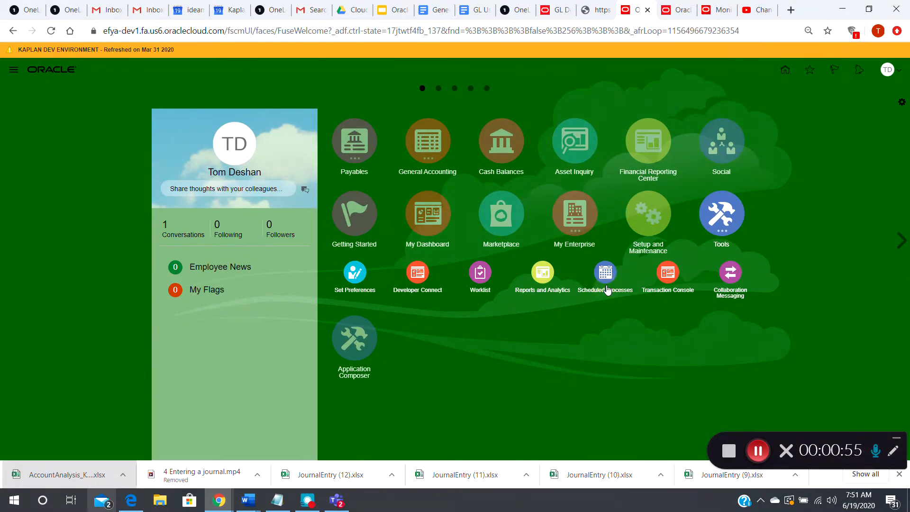
click(607, 289)
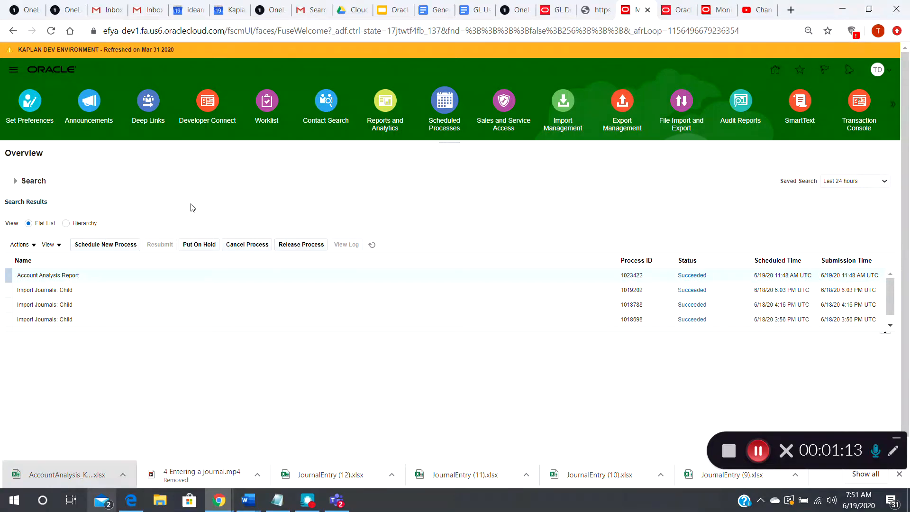
click(105, 248)
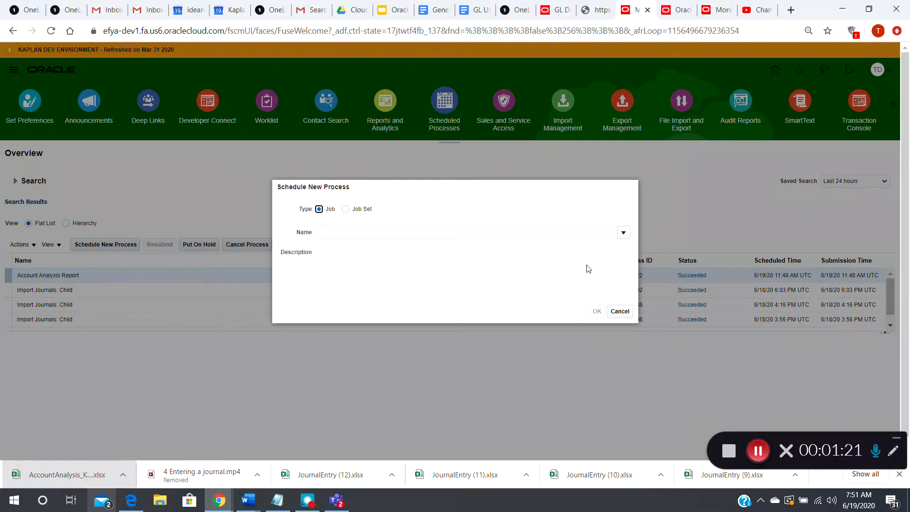
- Search the job names for "Account Analysis" and choose Account Analysis Report as the process to schedule
click(623, 233)
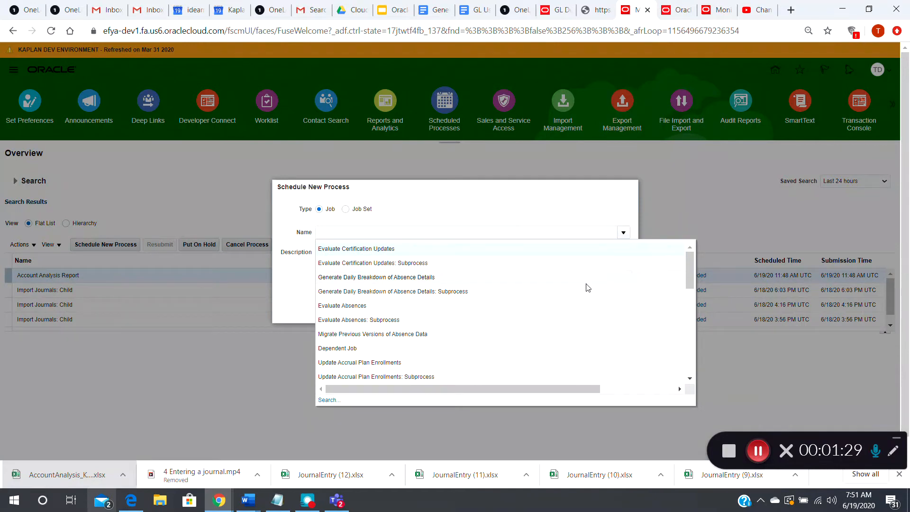
click(328, 400)
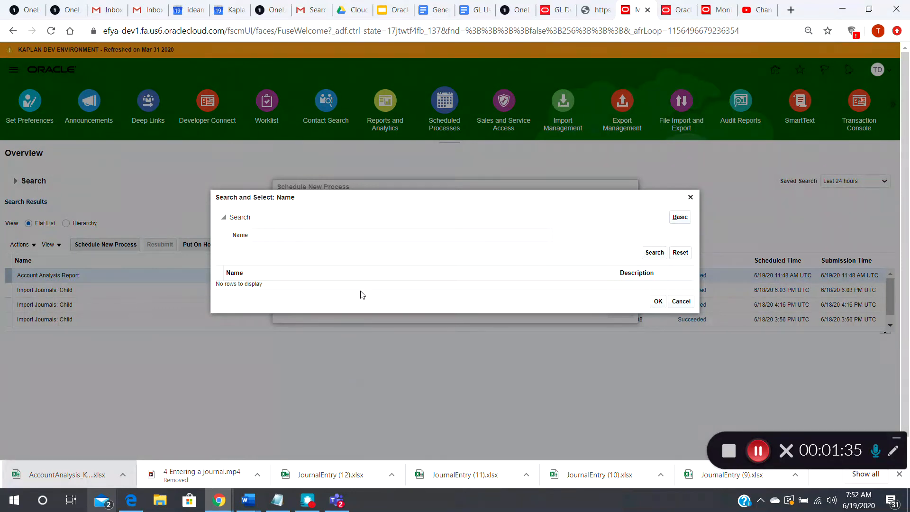
click(369, 237)
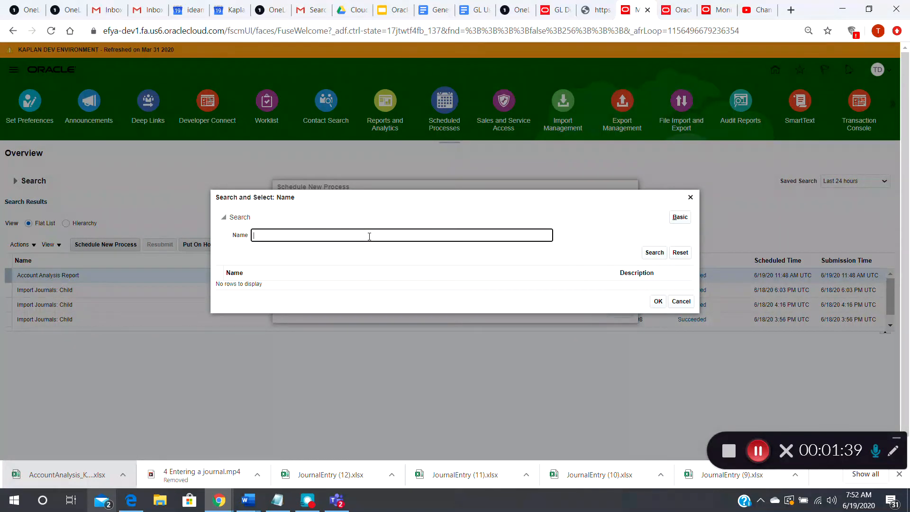
text(Account Analysis)
click(654, 254)
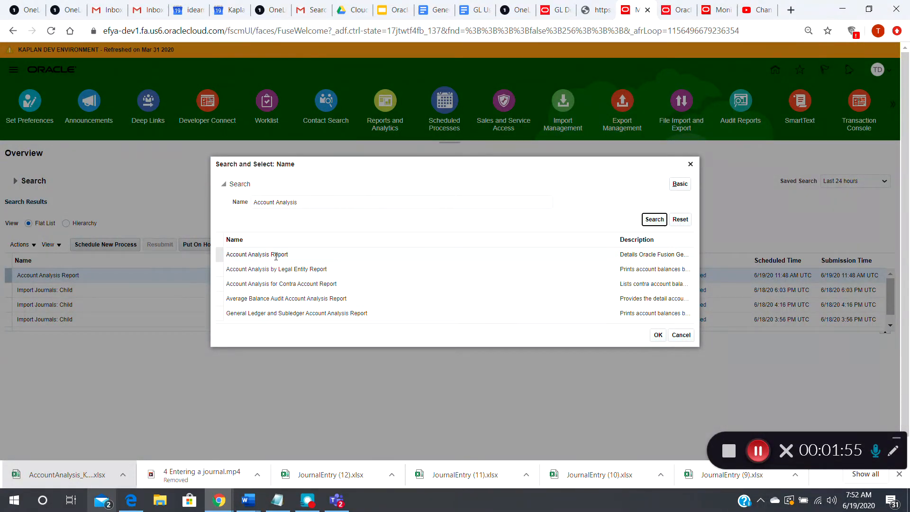
click(298, 260)
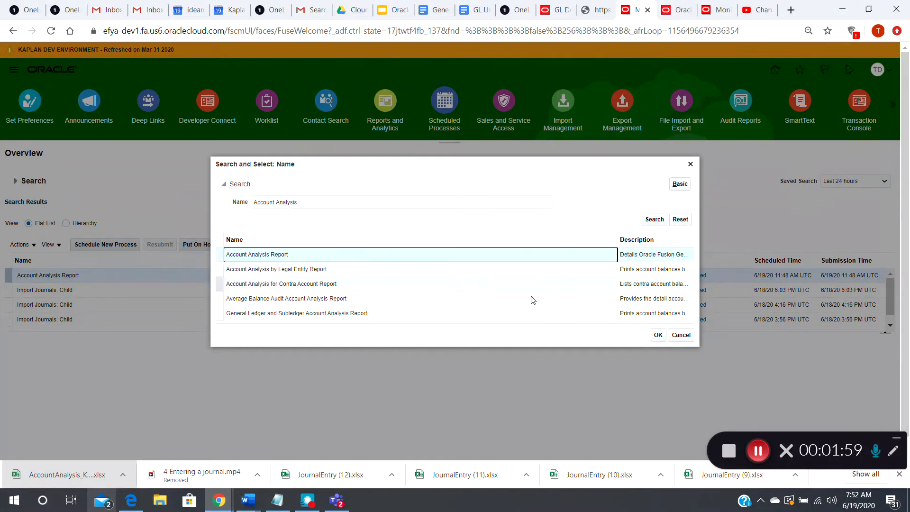
click(658, 335)
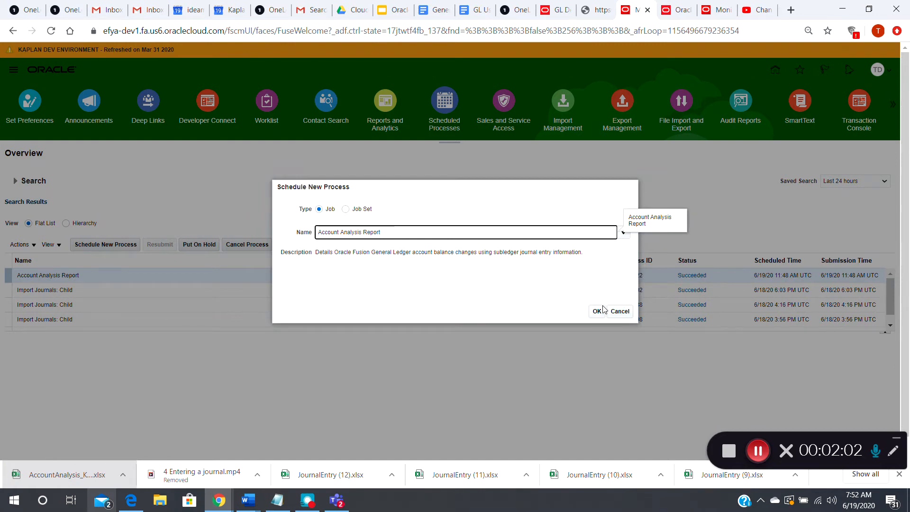
click(593, 314)
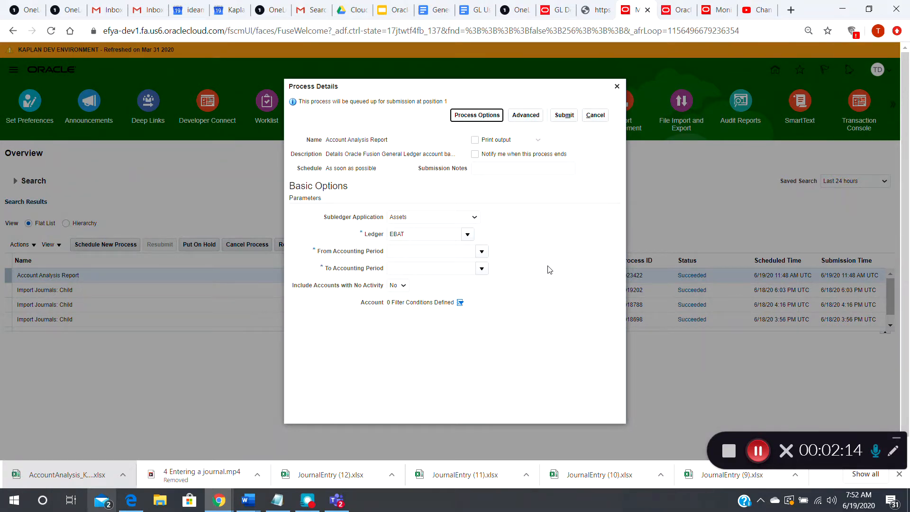
- Set the report's subledger application to blank and its ledger to KUSD, Kaplan United States
click(474, 217)
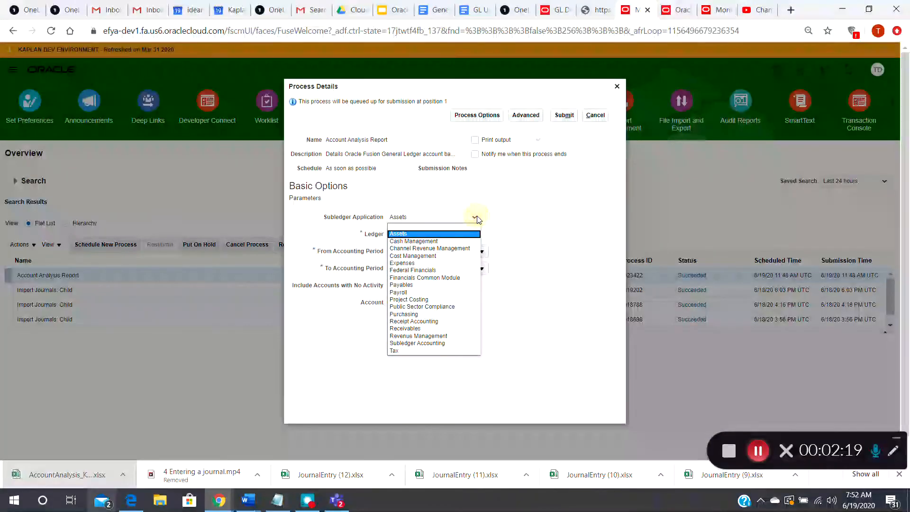
click(448, 228)
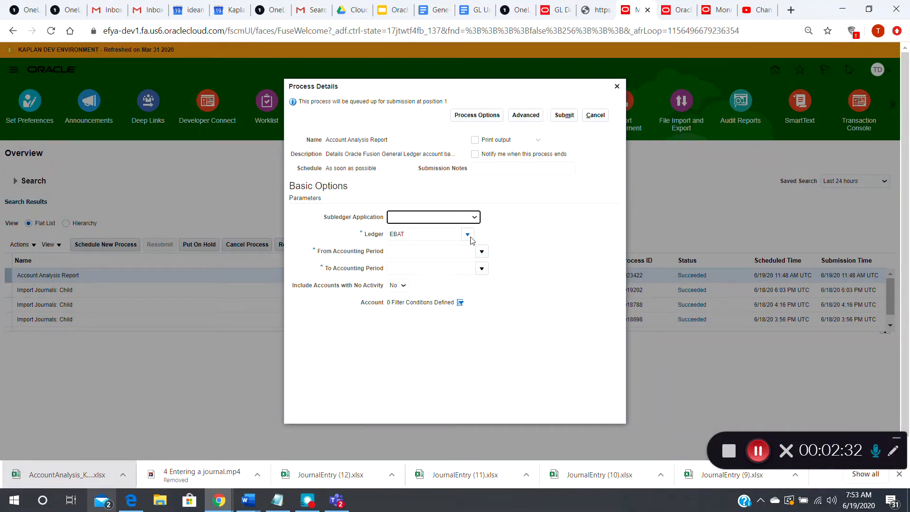
click(468, 235)
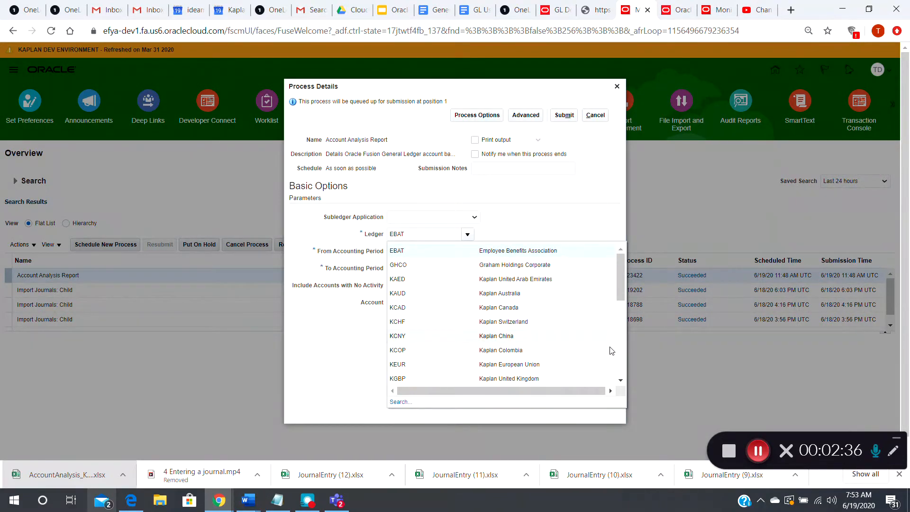
click(622, 368)
click(623, 368)
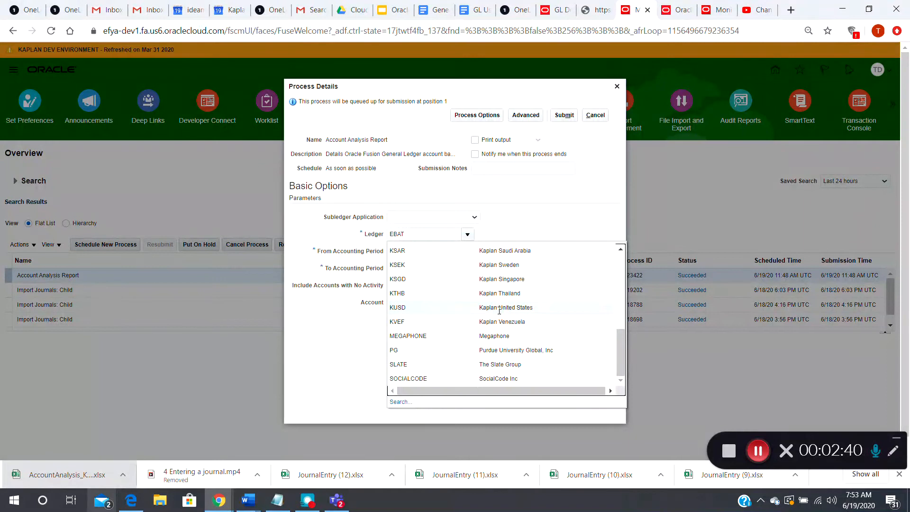
click(499, 308)
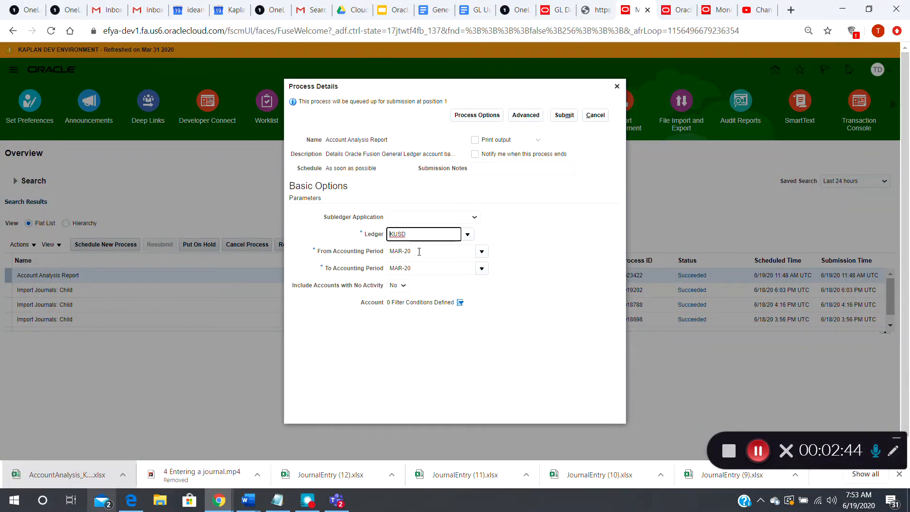
- Set the report's accounting period range from JAN-20 to MAR-20
key(Tab)
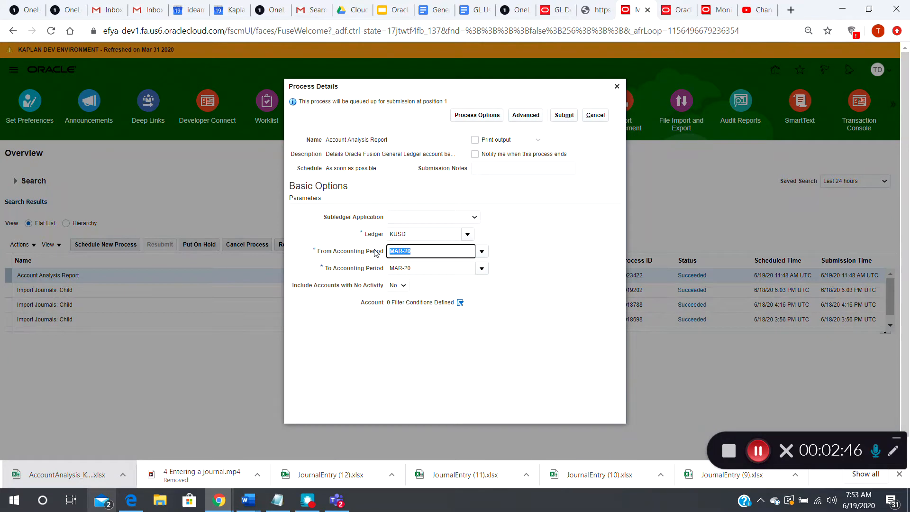
text(JAN-2)
key(Tab)
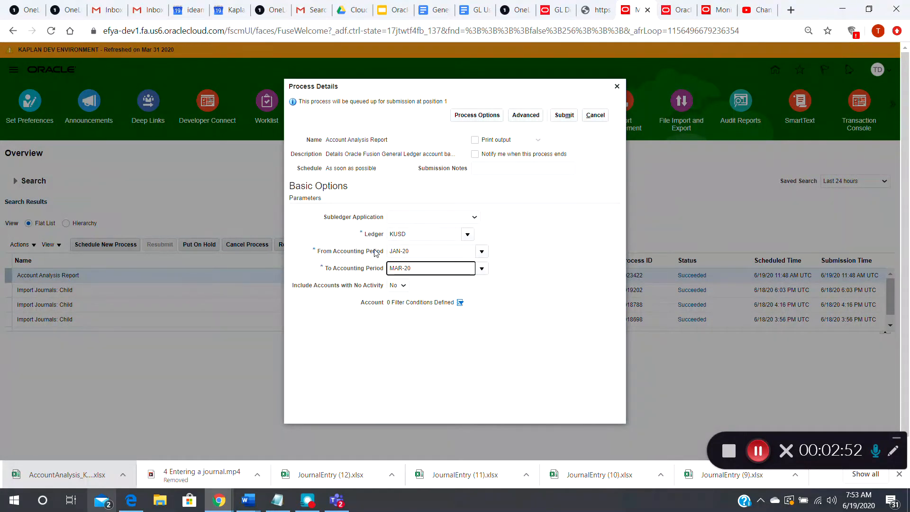
click(482, 268)
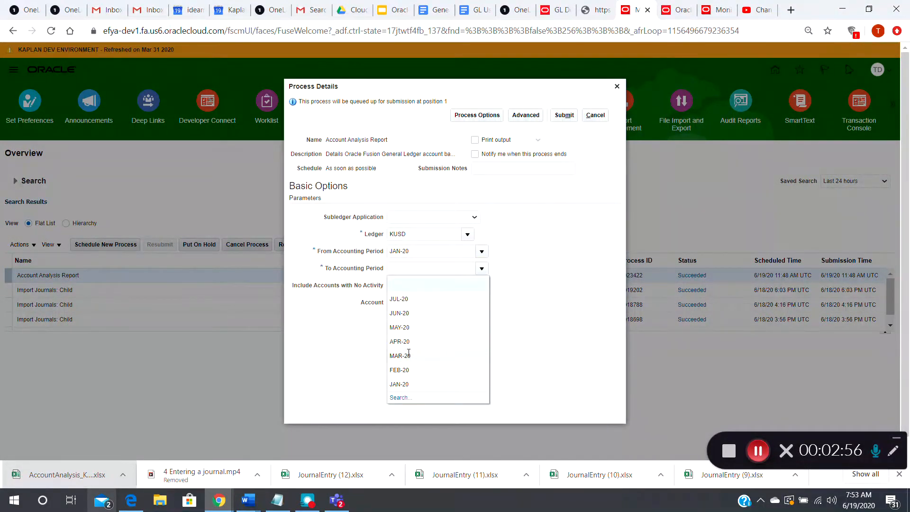
click(408, 356)
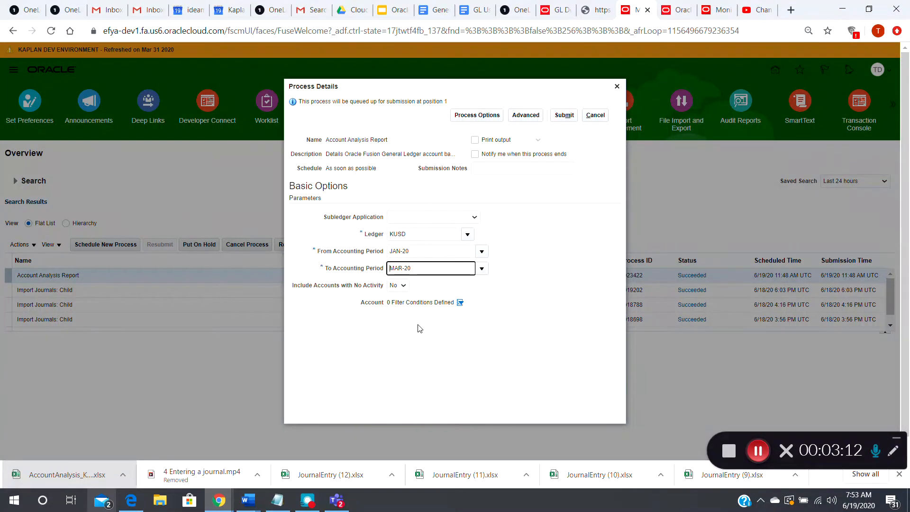
- Add a Company condition to the report's account filter and look up company 016, Corporate, as its value
click(460, 304)
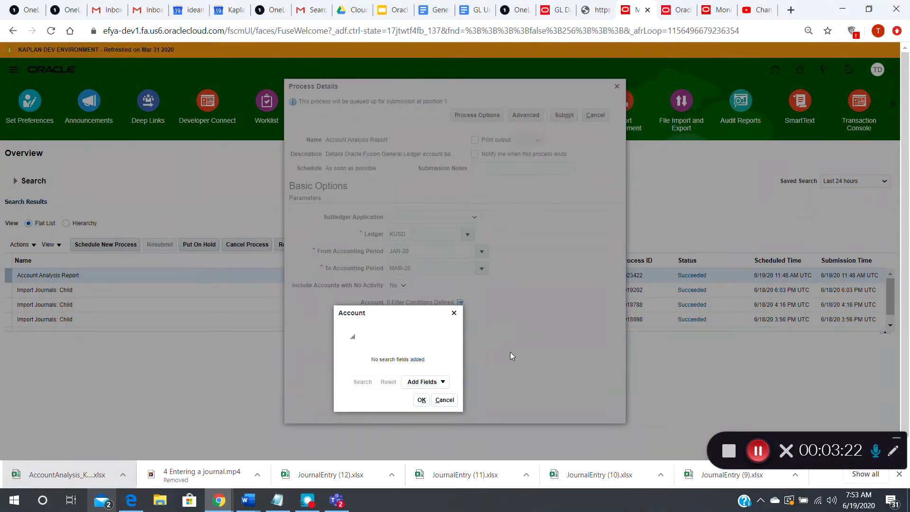
click(444, 382)
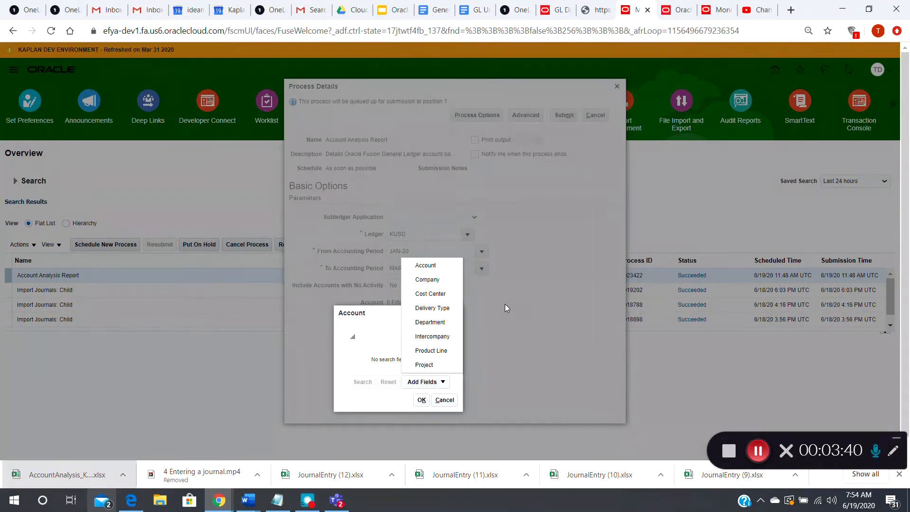
click(434, 280)
click(415, 354)
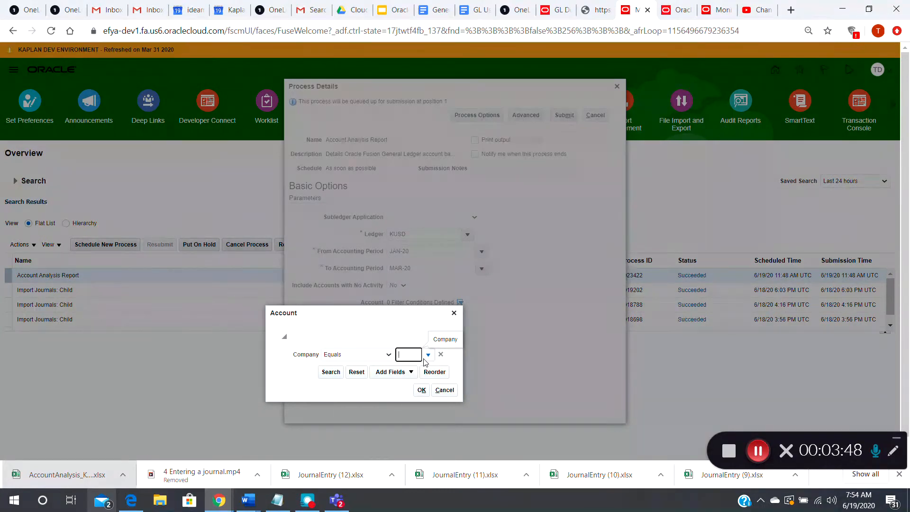
click(427, 355)
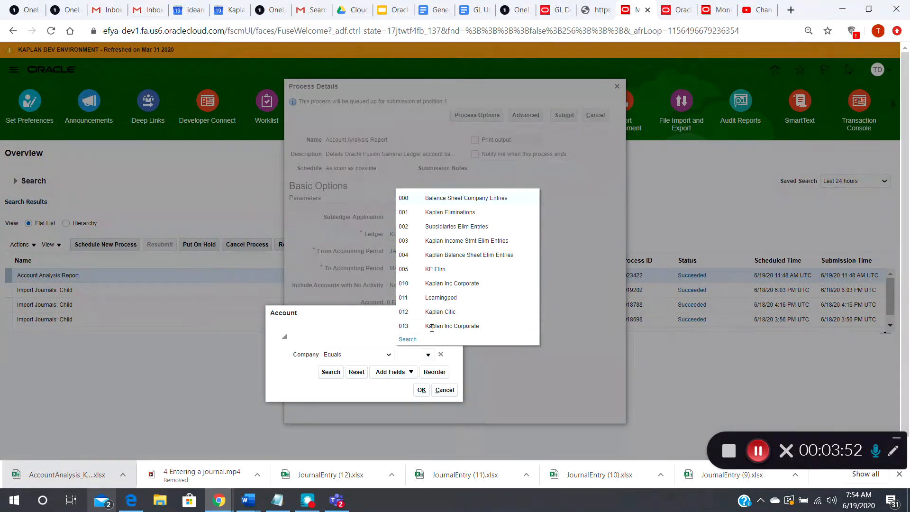
click(407, 339)
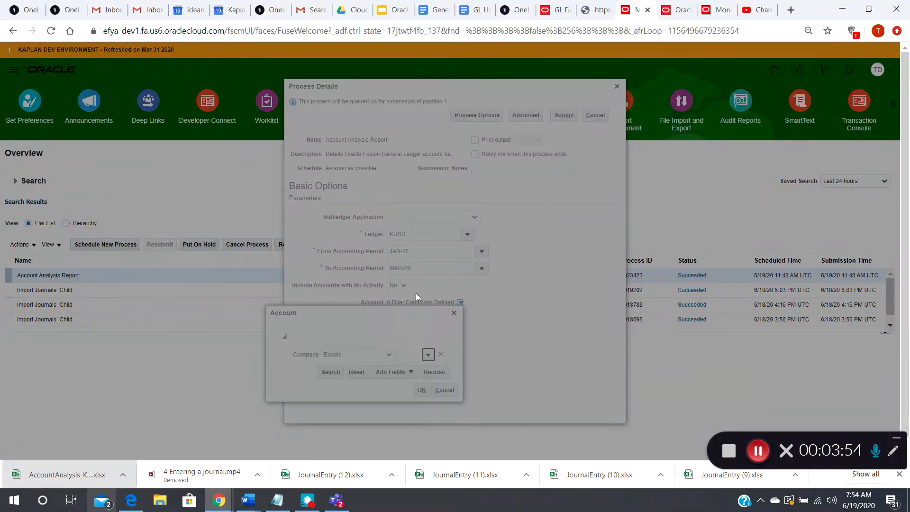
click(444, 232)
text(016)
key(Tab)
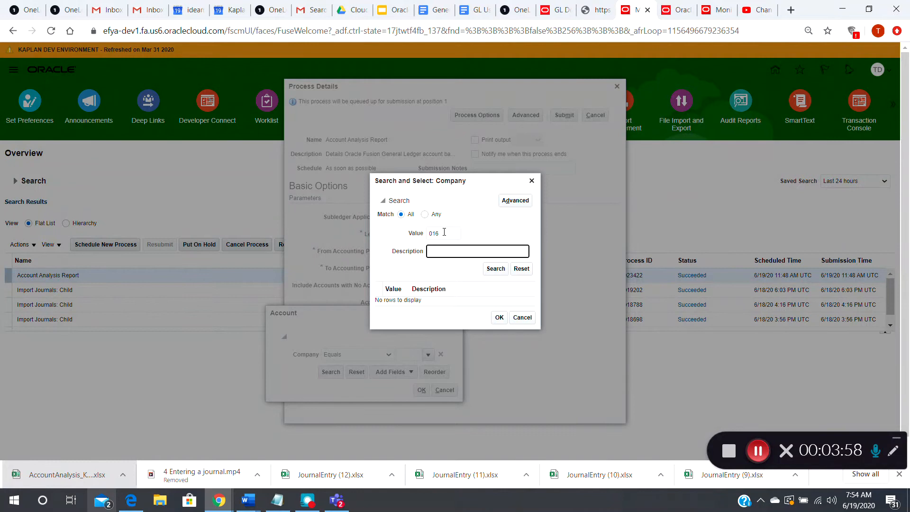
click(493, 268)
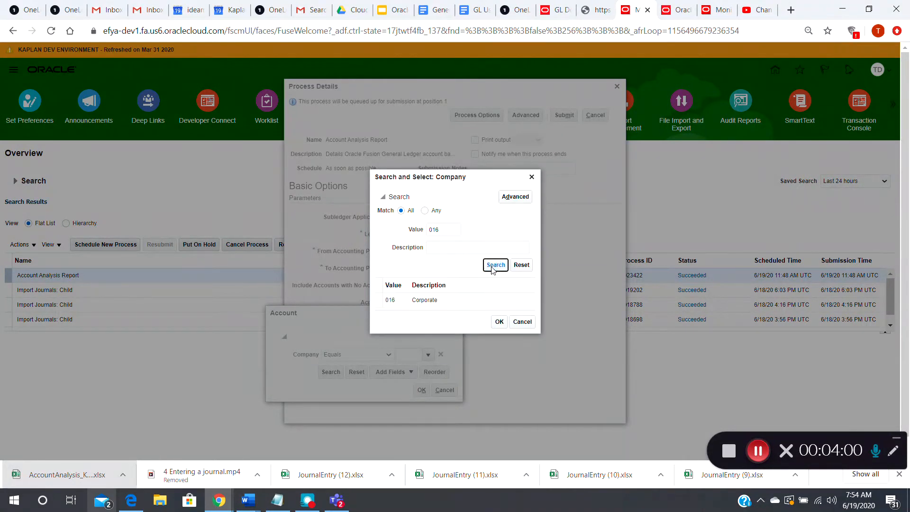
click(441, 303)
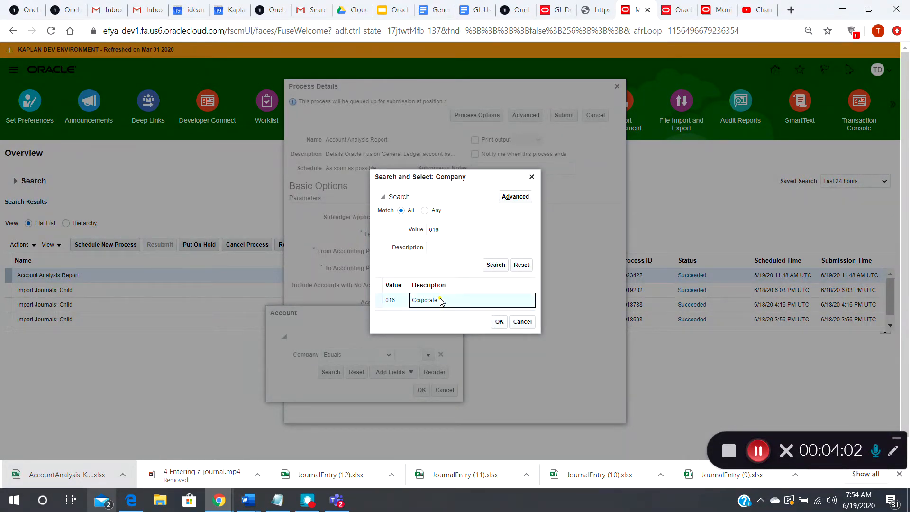
click(500, 321)
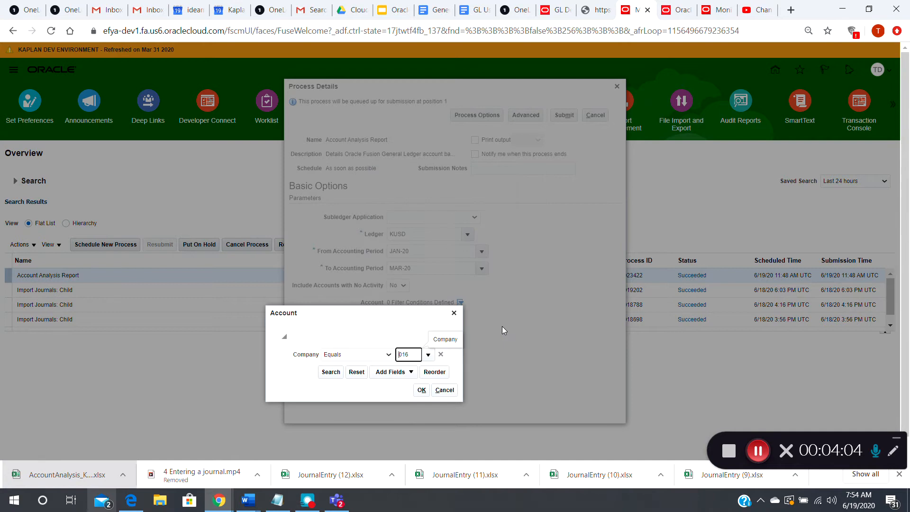
- Add a Cost Center condition equal to 100220 to the account filter
click(410, 372)
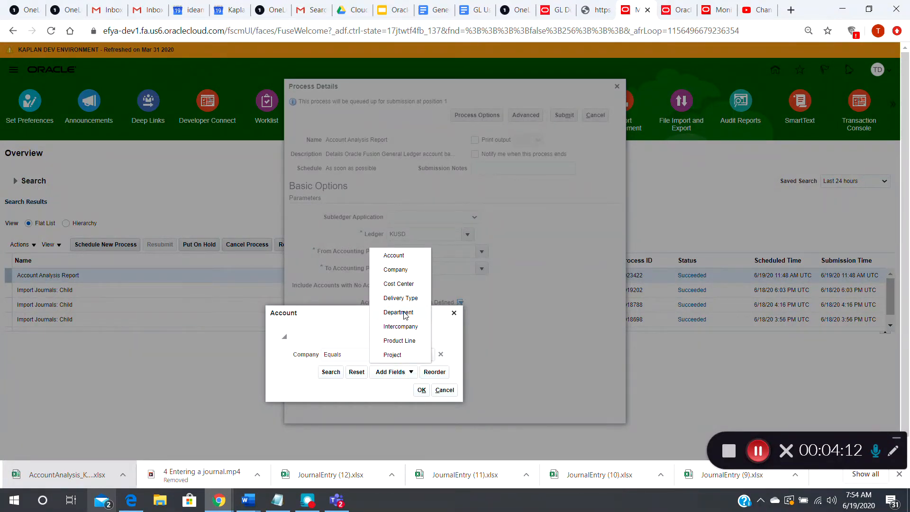
click(408, 284)
click(405, 371)
text(100200)
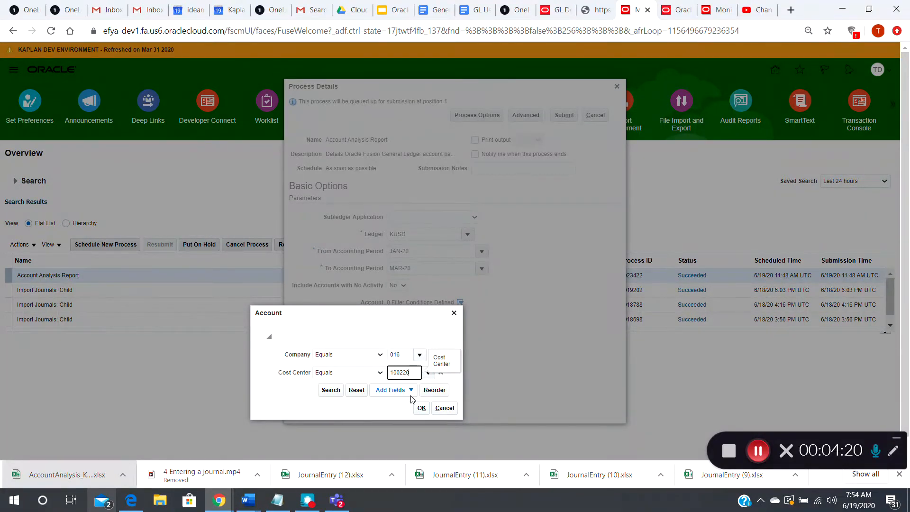
- Add an Account condition equal to 76503 and apply the account filter to the report
click(411, 390)
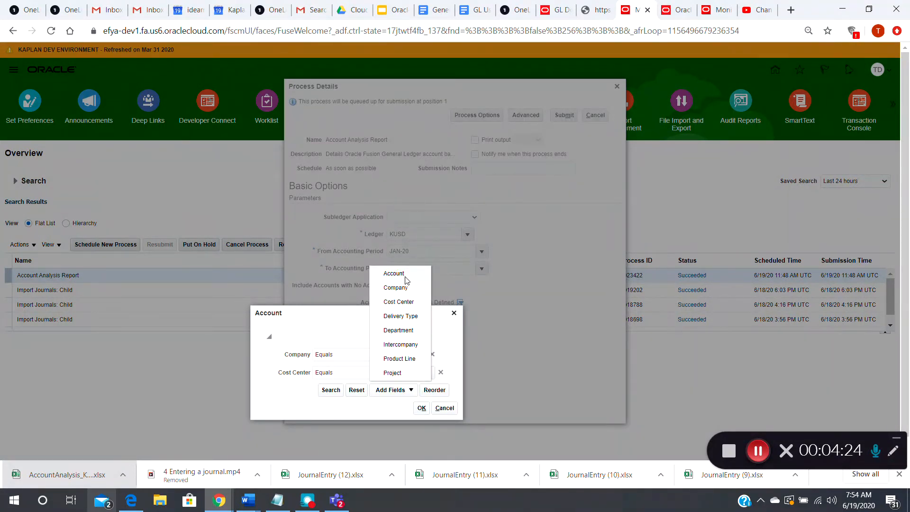
click(394, 274)
click(396, 391)
text(76503)
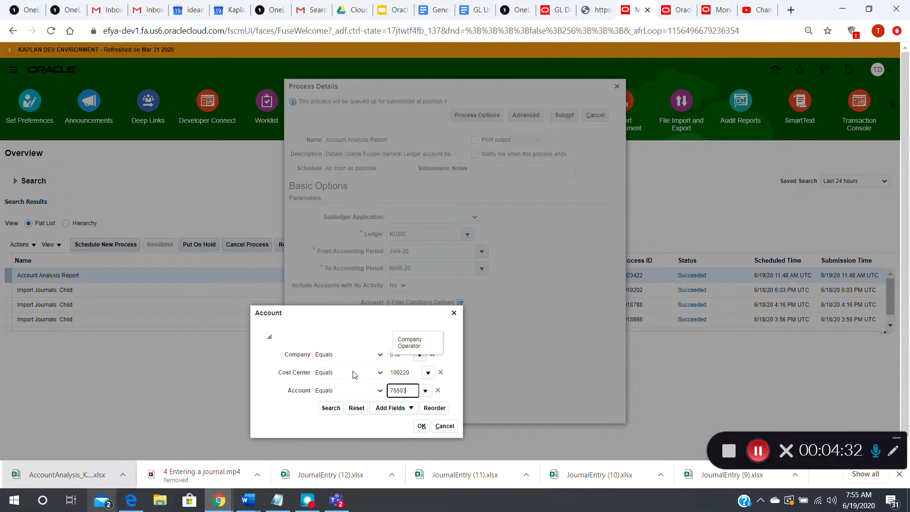
click(422, 426)
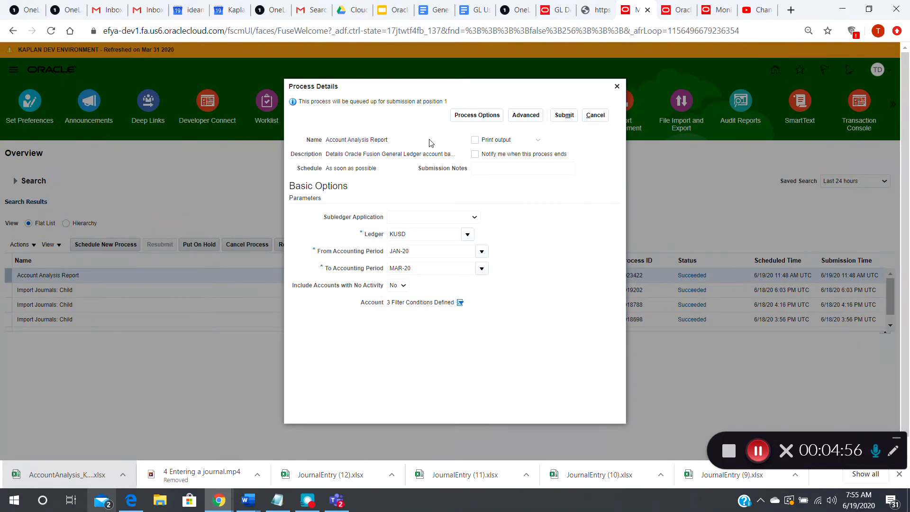
- Turn on notification for when the process ends and show the advanced options of the report process
click(474, 154)
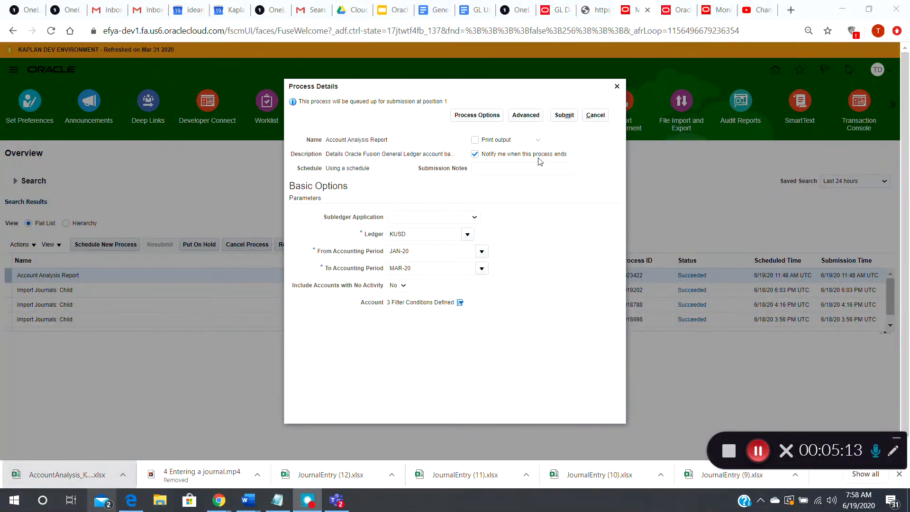
click(524, 115)
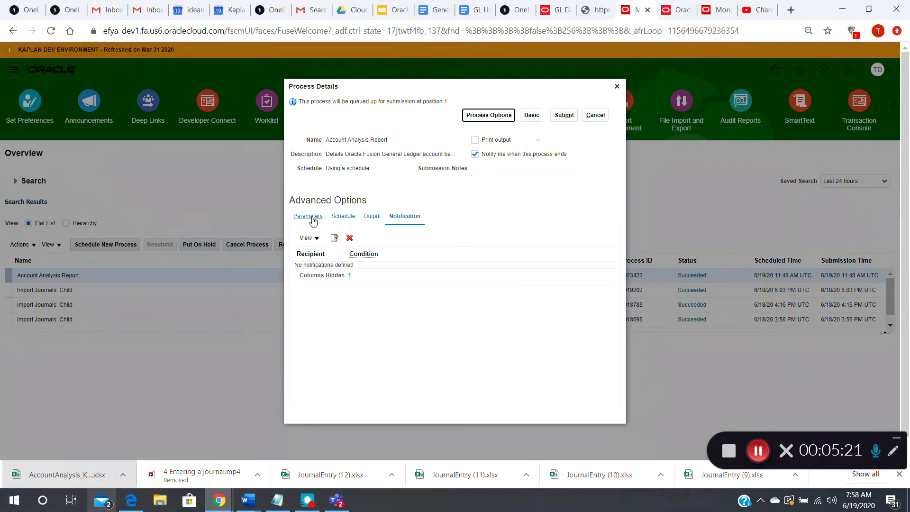
- Set the report process to run using a schedule with a Monthly frequency
click(342, 217)
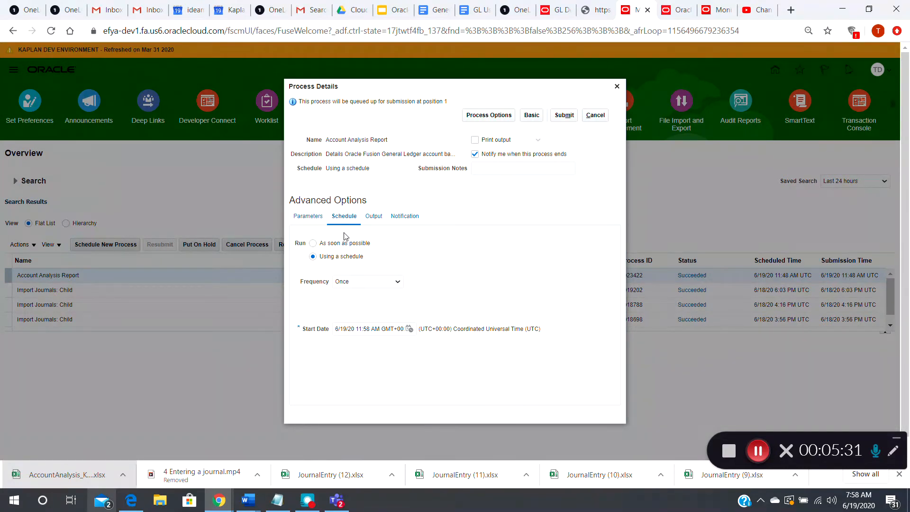
click(314, 244)
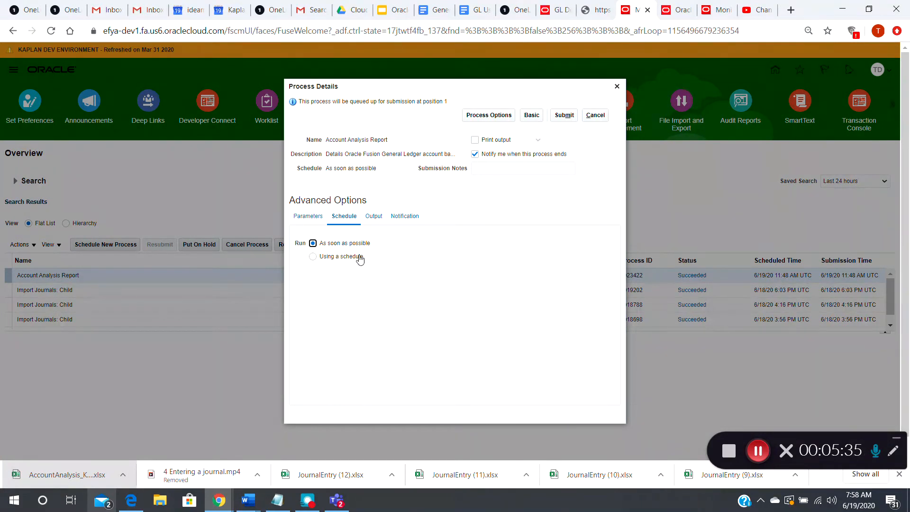
click(312, 259)
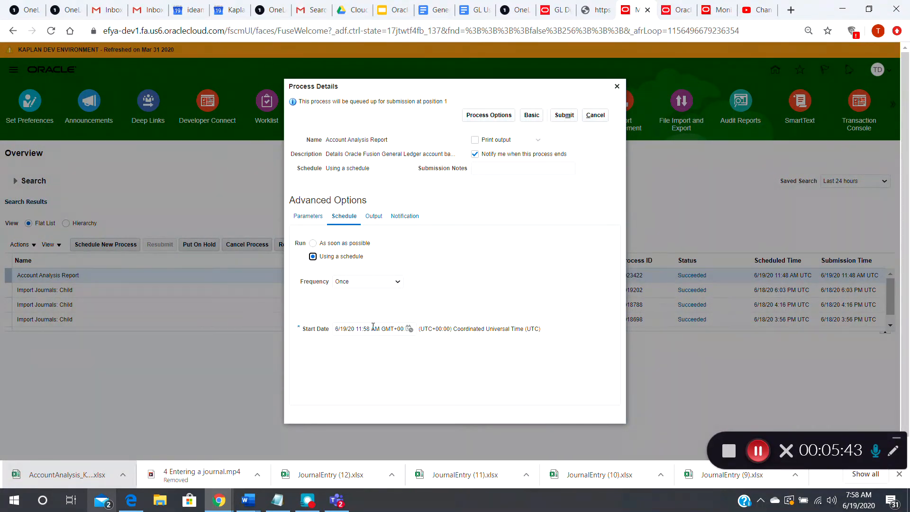
click(396, 282)
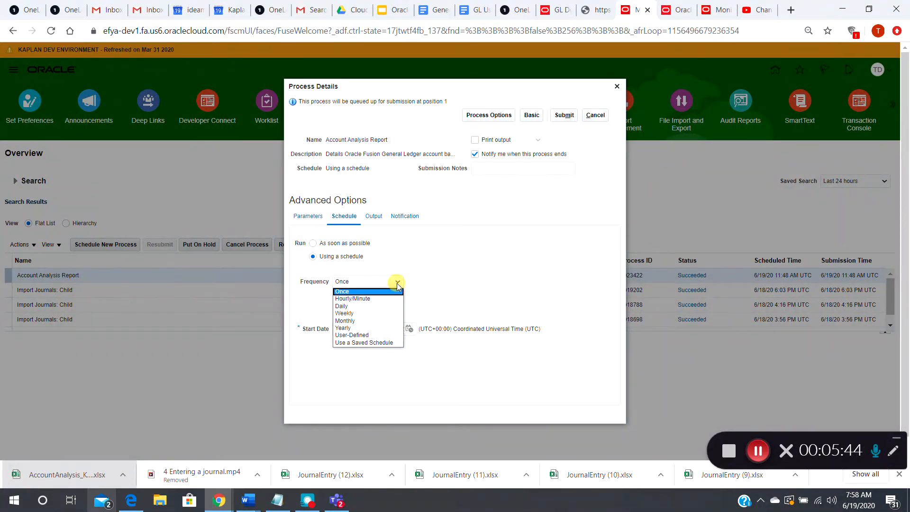
click(364, 321)
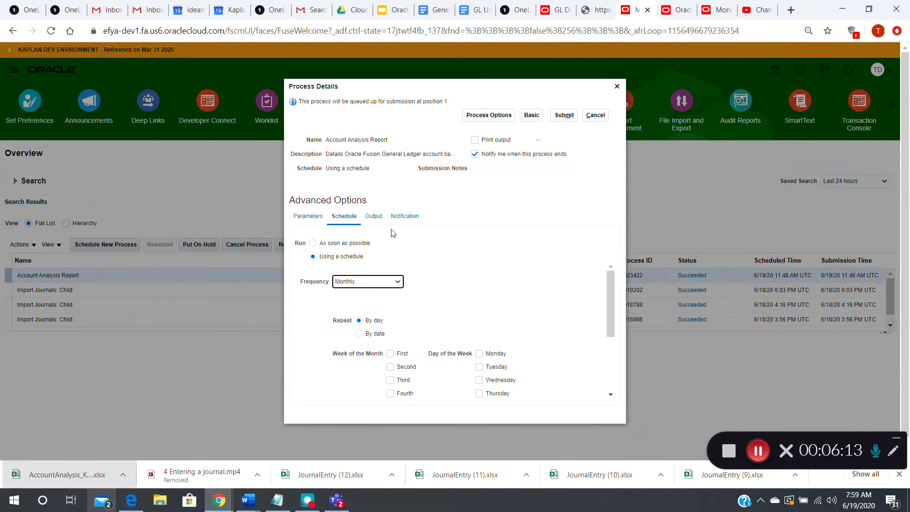
click(405, 216)
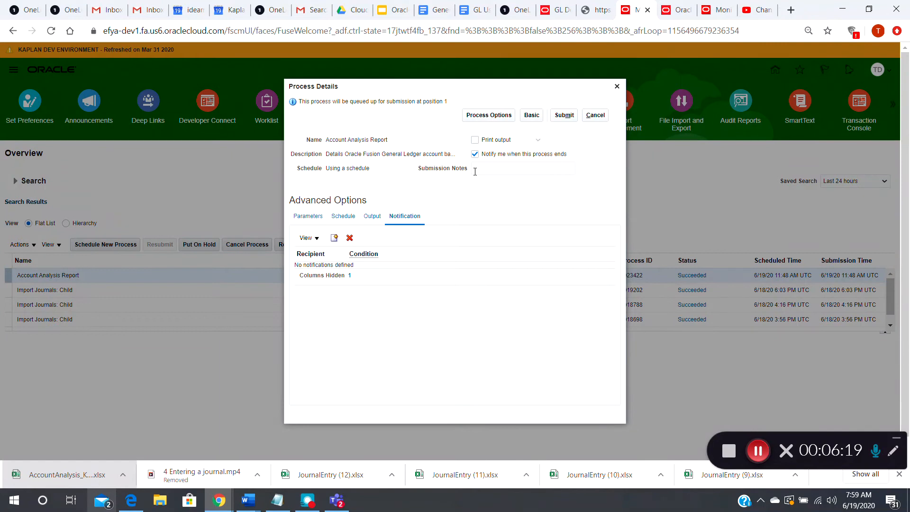
click(334, 238)
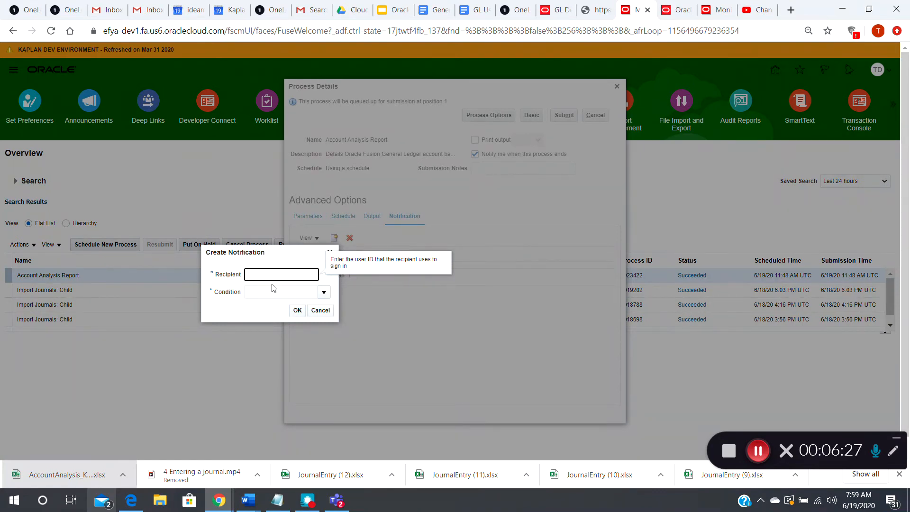
click(323, 292)
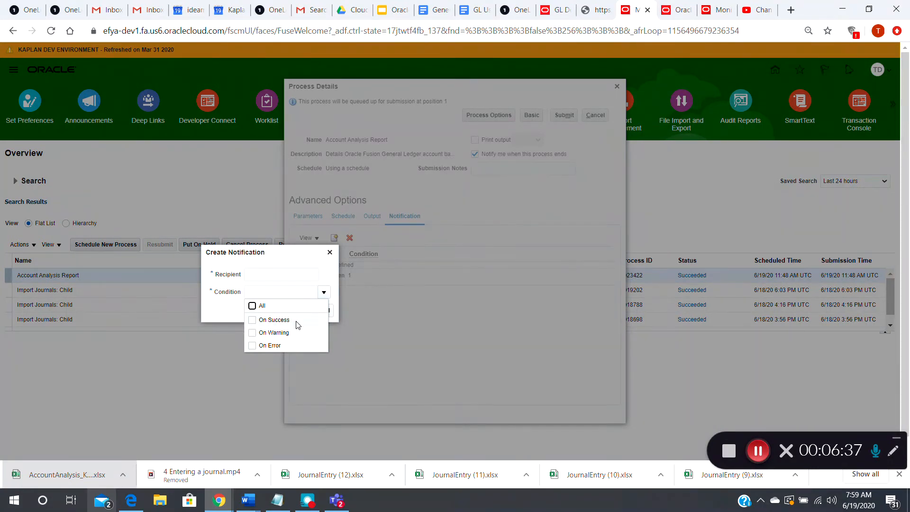
click(330, 310)
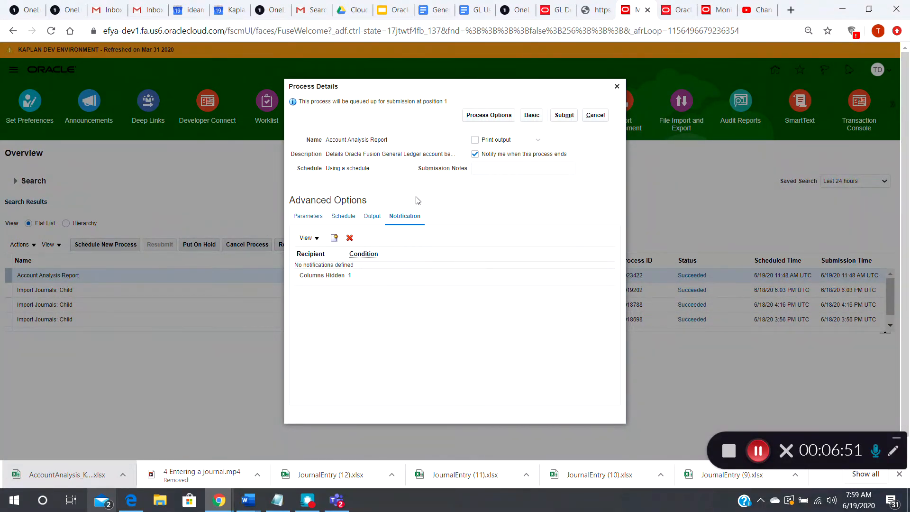
- Try to submit the report process with the monthly schedule
click(564, 118)
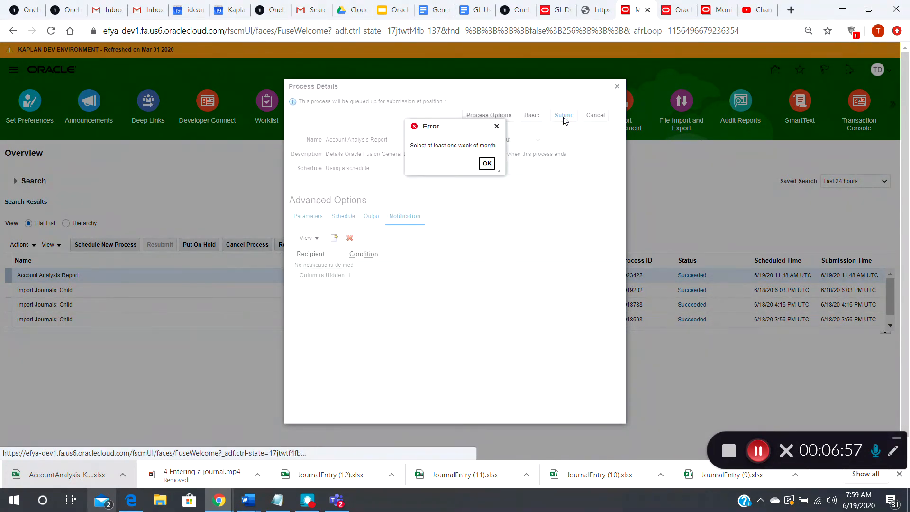
click(487, 164)
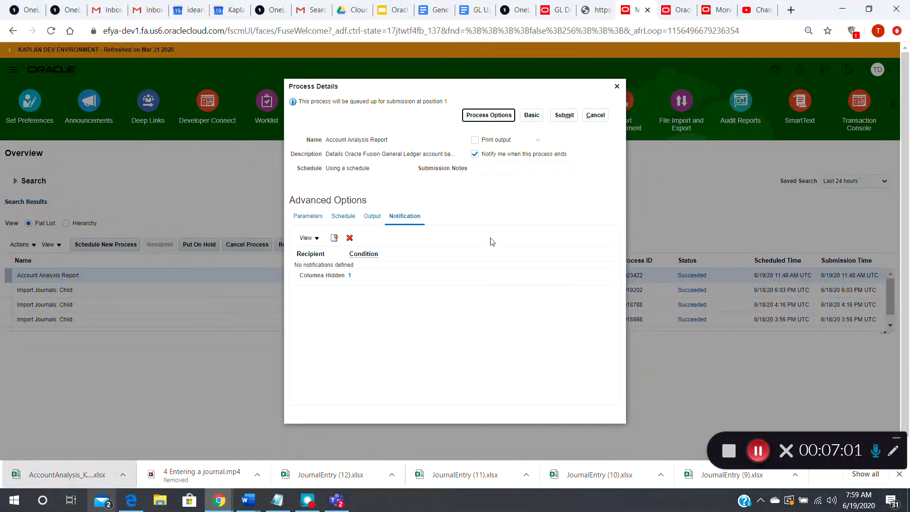
click(757, 450)
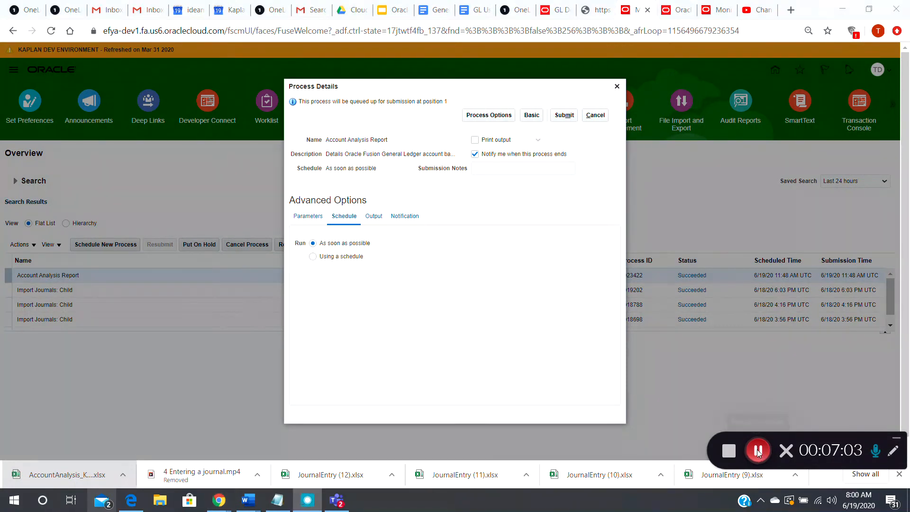
- Submit the Account Analysis Report process to run as soon as possible and refresh the process list
click(564, 117)
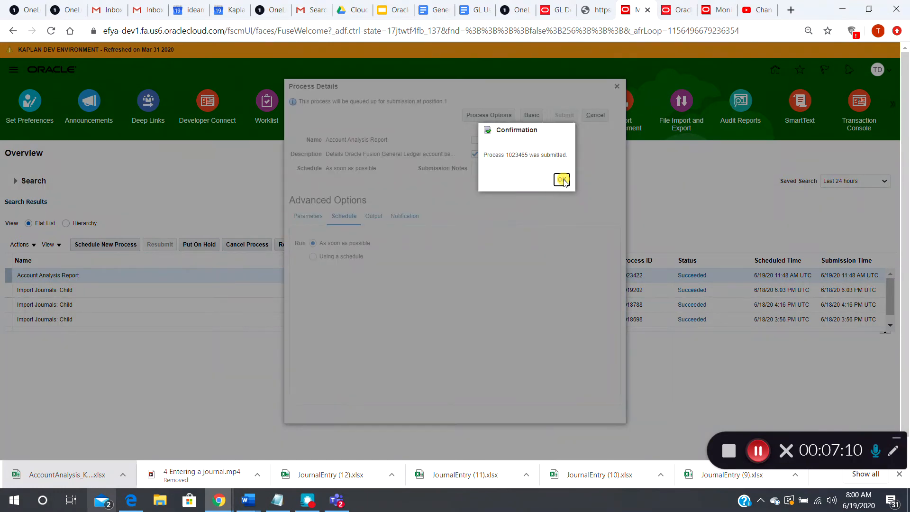
click(562, 179)
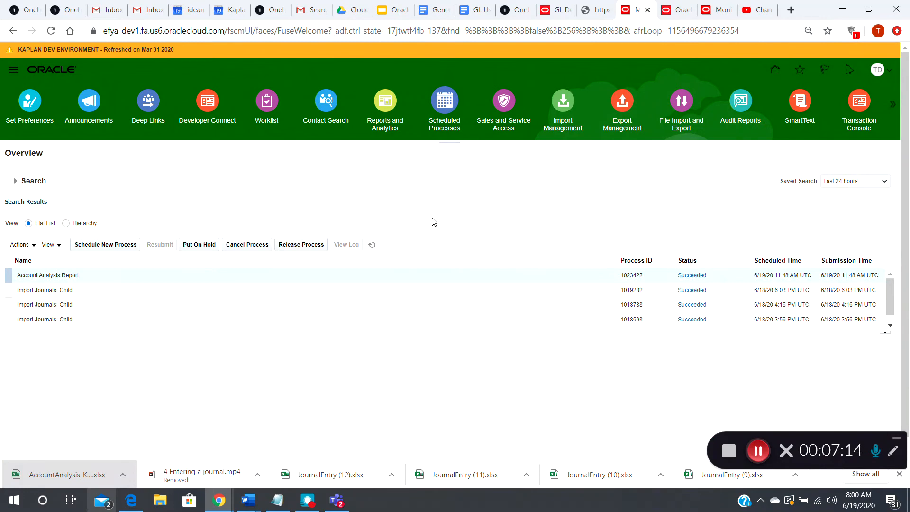
click(372, 245)
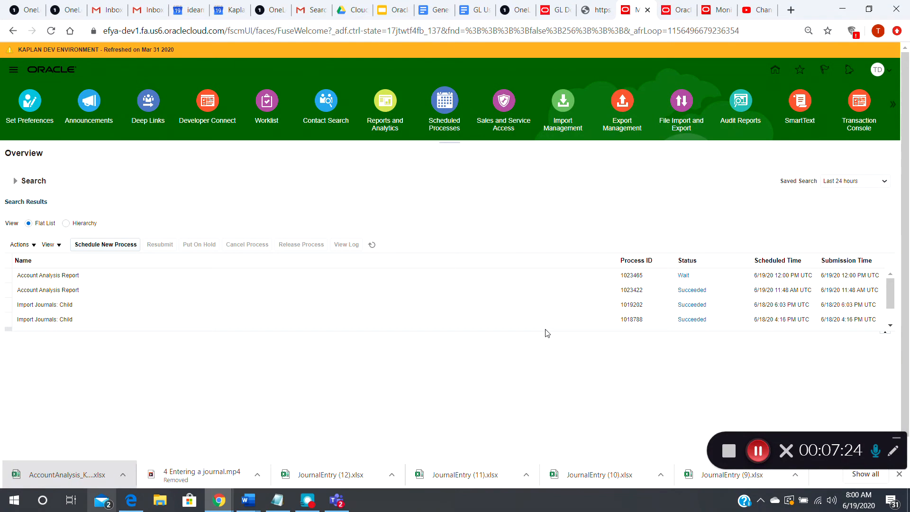
click(759, 452)
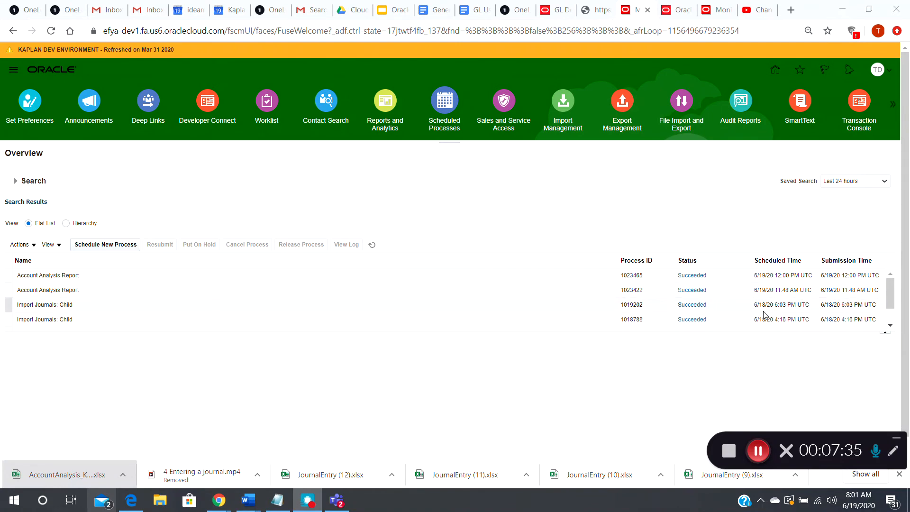
- Select the Account Analysis Report process scheduled for 6/19/20 11:48 AM and republish its output
scroll(904, 270, down, 1)
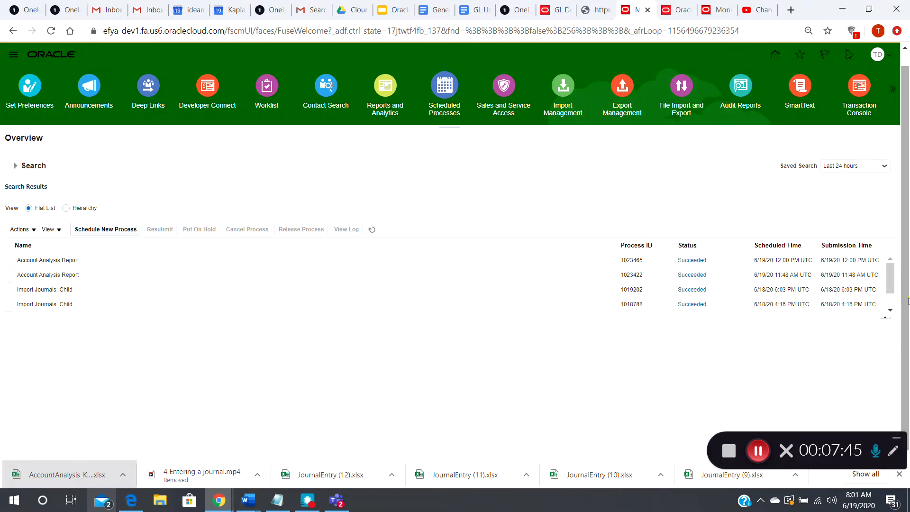
click(632, 317)
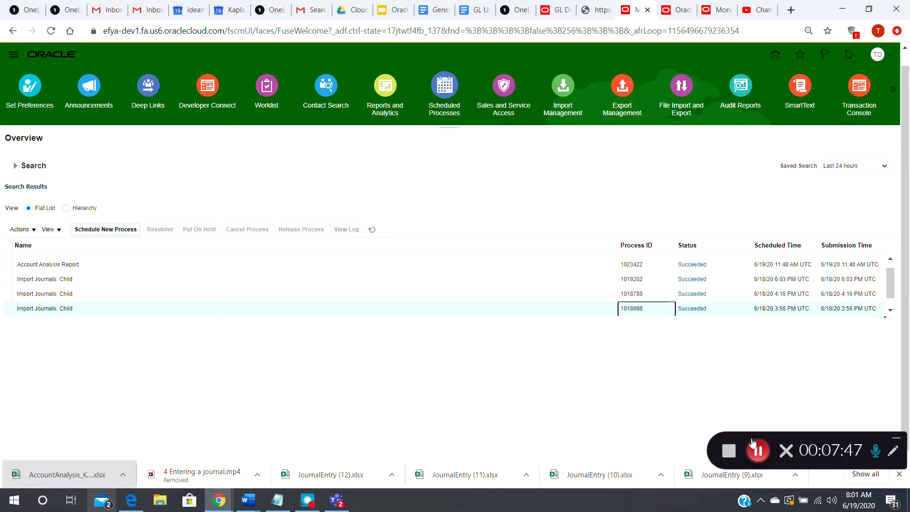
click(569, 265)
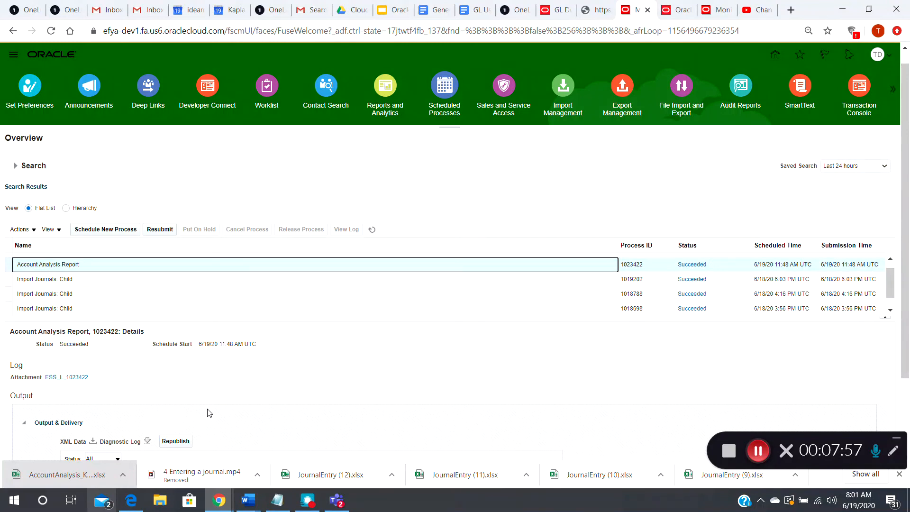
click(175, 441)
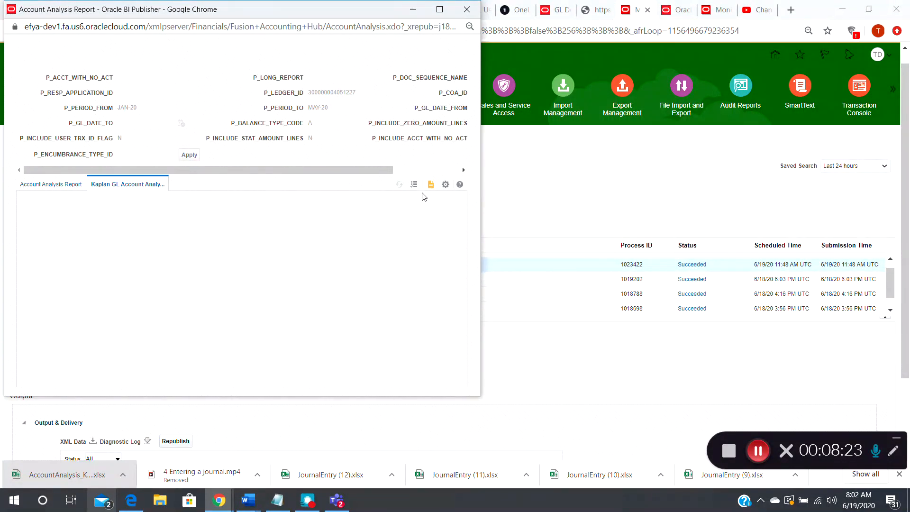
- Export the Kaplan GL Account Analysis Report as Excel (*.xlsx) and open the downloaded workbook for editing
click(446, 186)
mouse_move(419, 198)
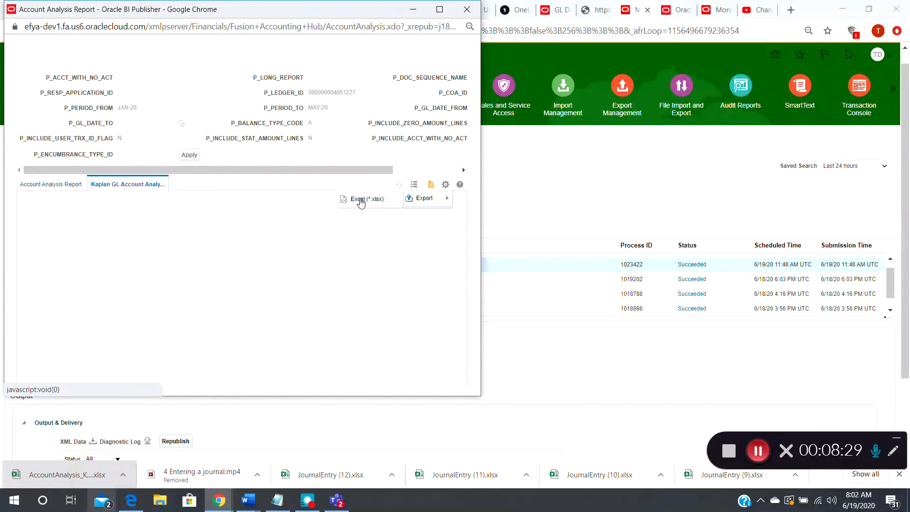
click(360, 201)
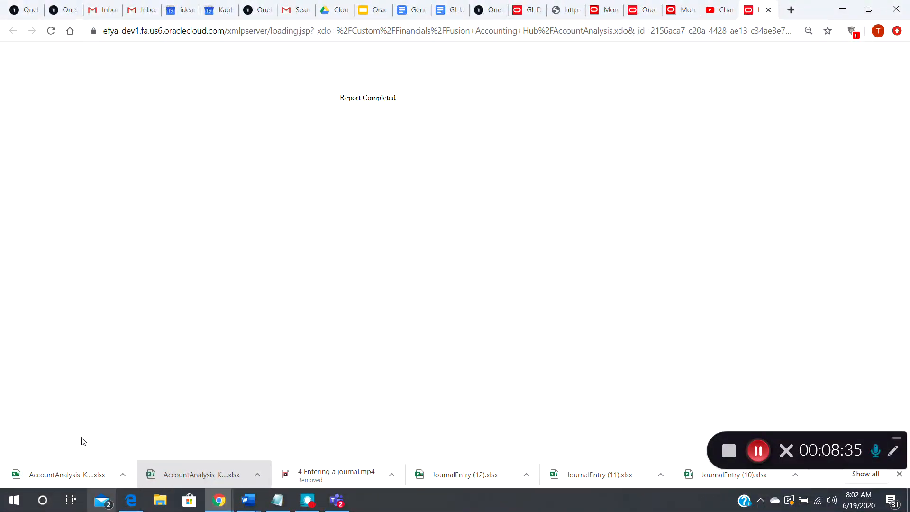
click(55, 478)
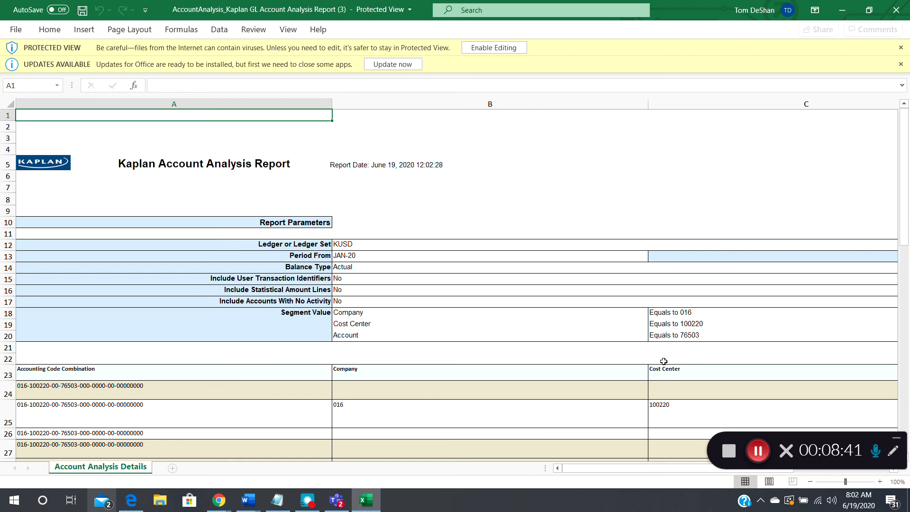
click(497, 45)
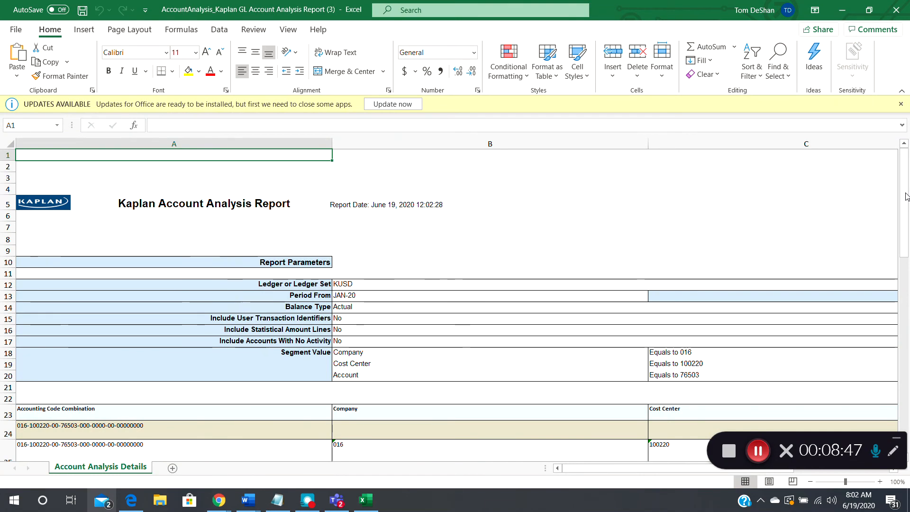
- Examine the report parameters and the account detail columns of the Account Analysis Details sheet
drag(906, 199, 908, 261)
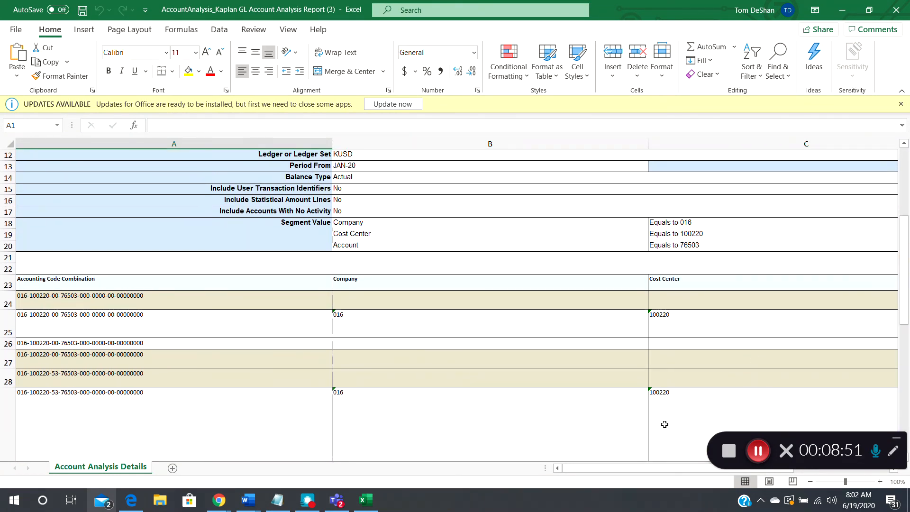
drag(647, 470, 680, 471)
click(607, 327)
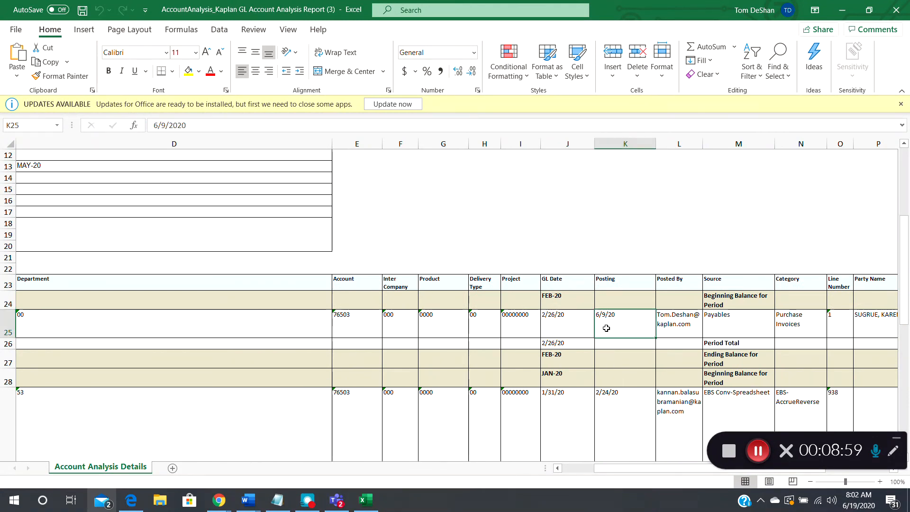
key(Left)
key(Left)
key(Left)
key(Left)
key(Left)
key(Left)
key(Left)
key(Left)
key(Left)
key(Left)
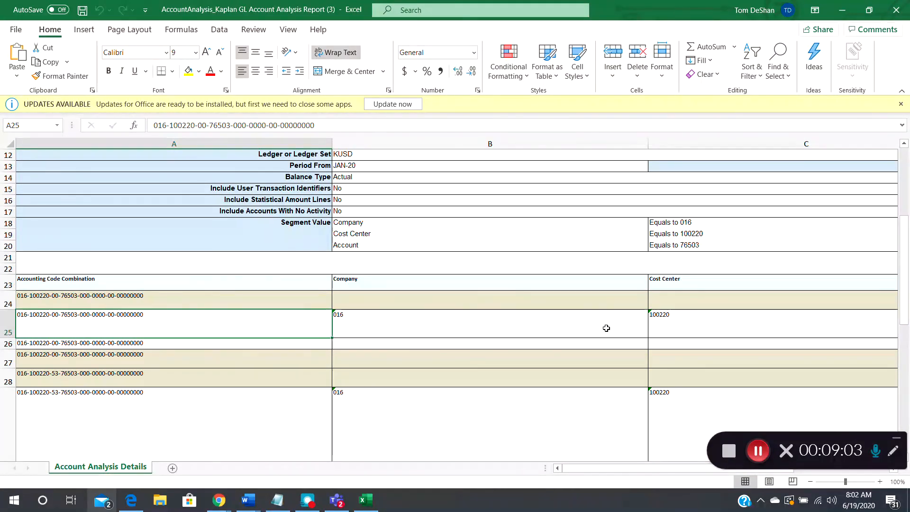
- Review the account segment columns of the first detail line in row 25, from company through project and GL date
click(606, 328)
key(Right)
key(Right)
key(Right)
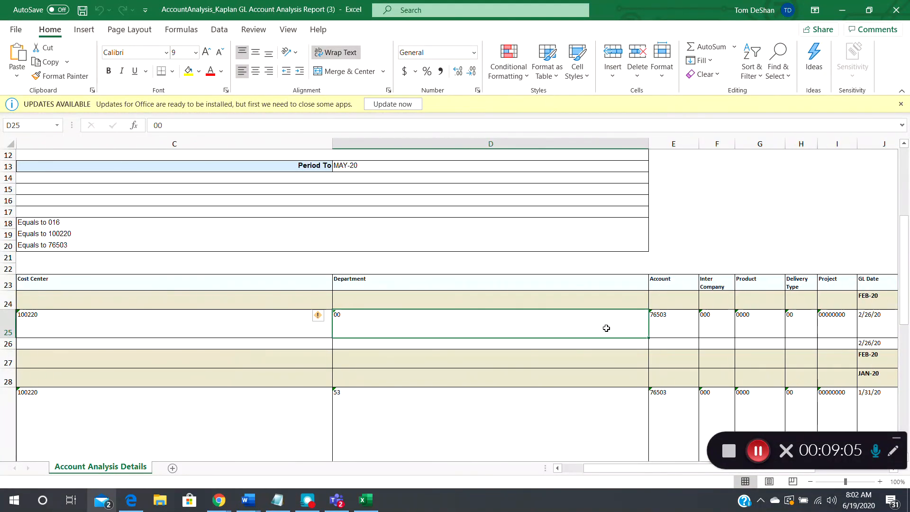
key(Right)
key(Right)
key(Right)
key(Right)
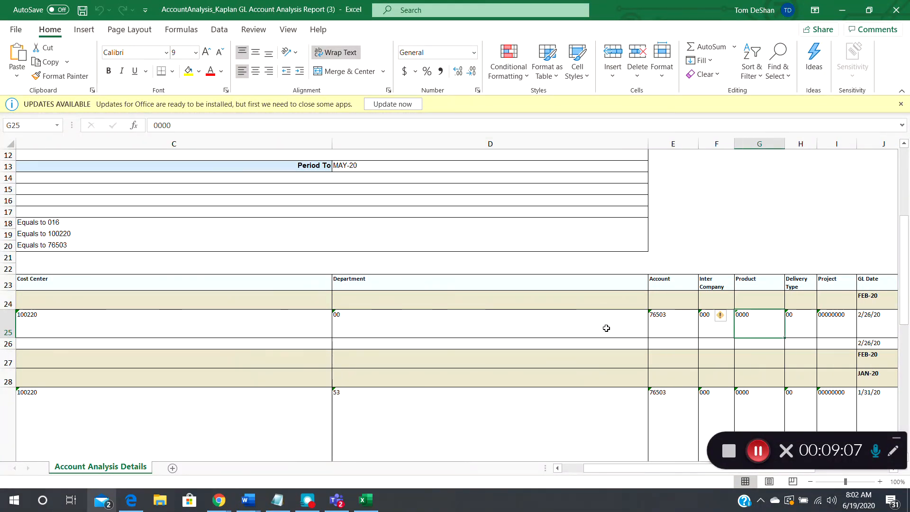
key(Right)
key(Right)
key(Right)
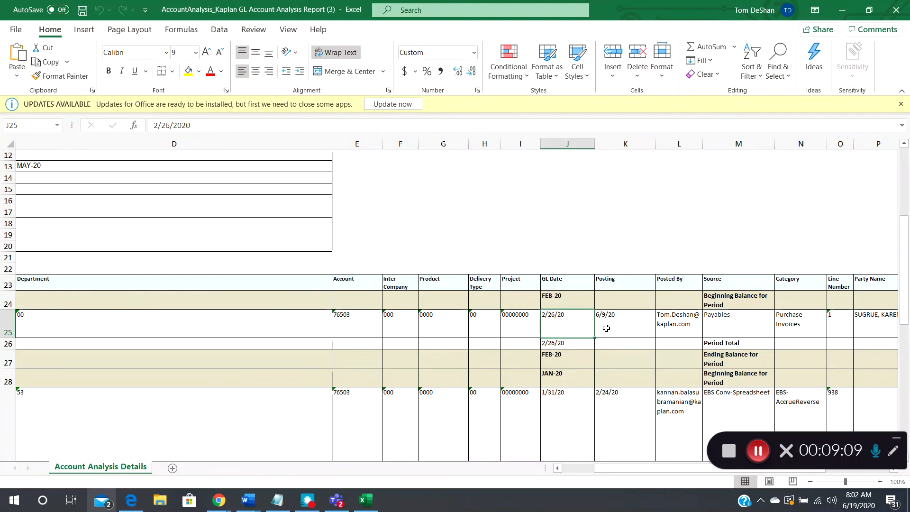
- Examine row 25's posting, source, category, party name, batch name and transaction number columns
key(Right)
key(Right)
key(Right)
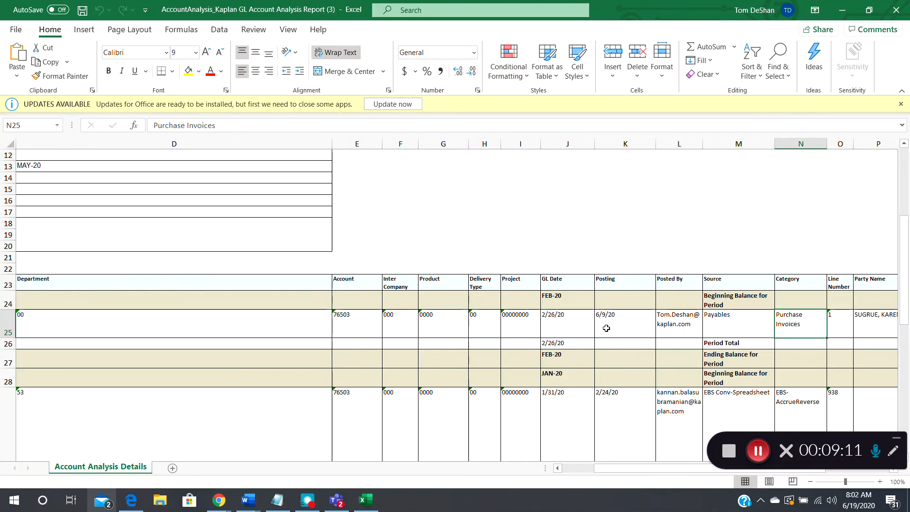
key(Right)
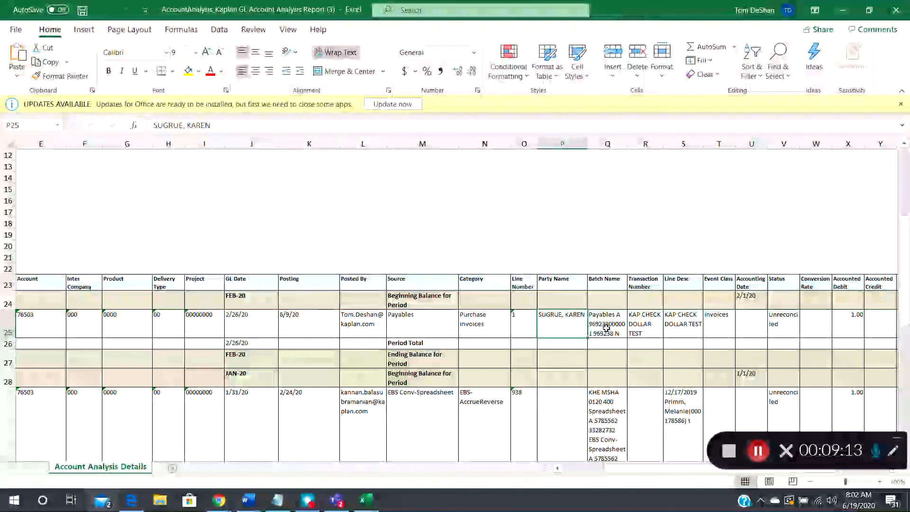
key(Left)
key(Left)
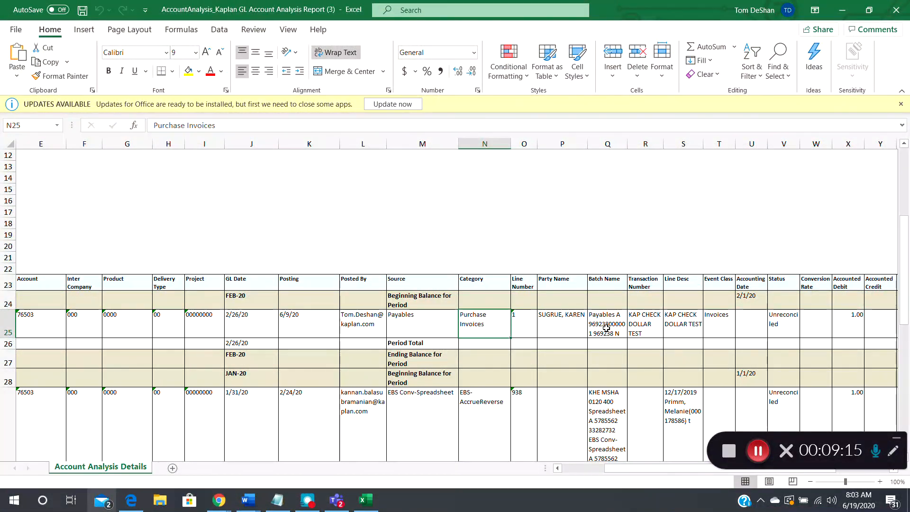
key(Right)
key(Right)
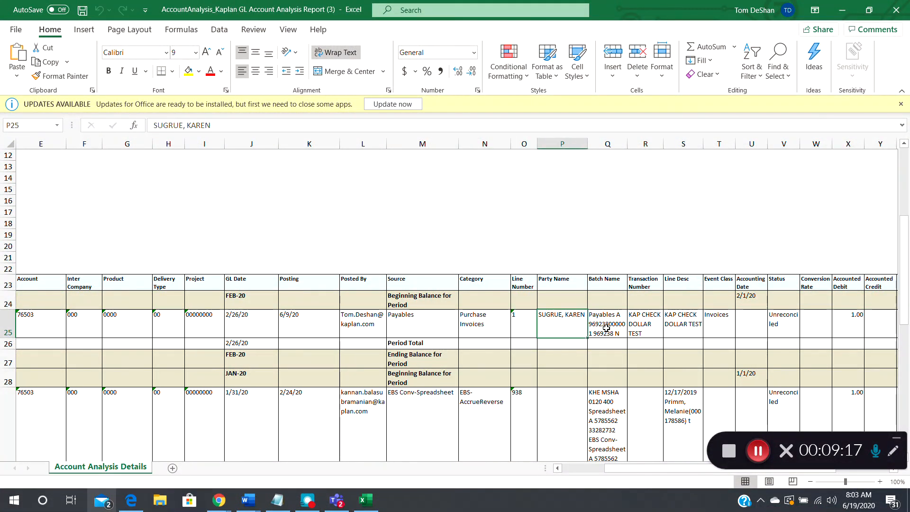
key(Right)
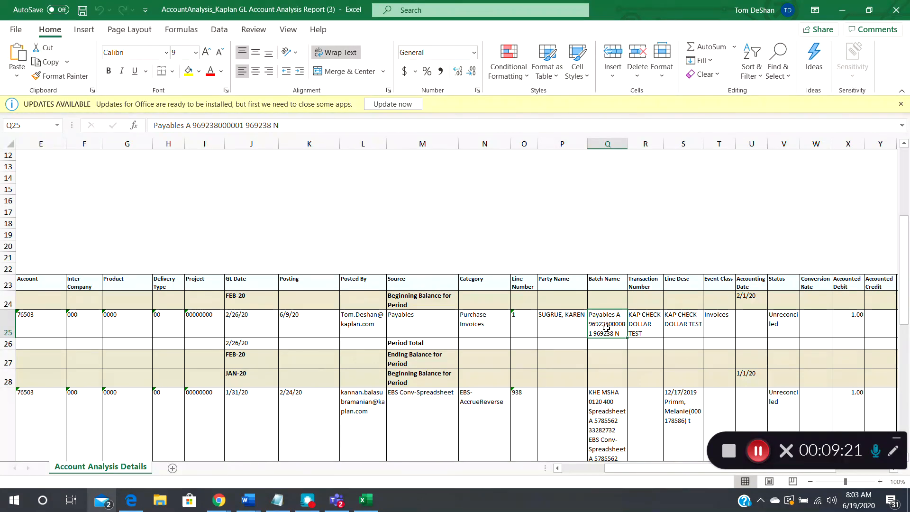
key(Right)
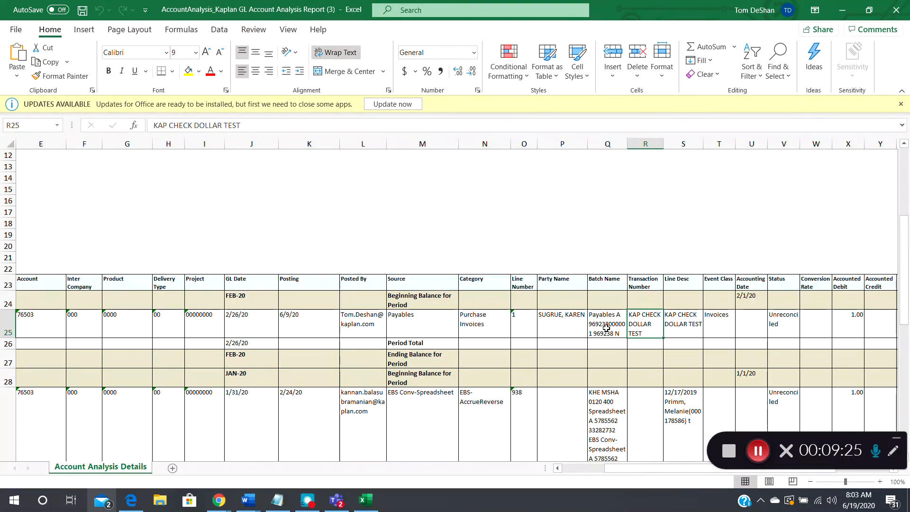
- Review row 25's line description, status, accounted and entered amounts, debit, credit, net and currency columns
key(Right)
key(Right)
key(Right)
key(Right)
key(Right)
key(Right)
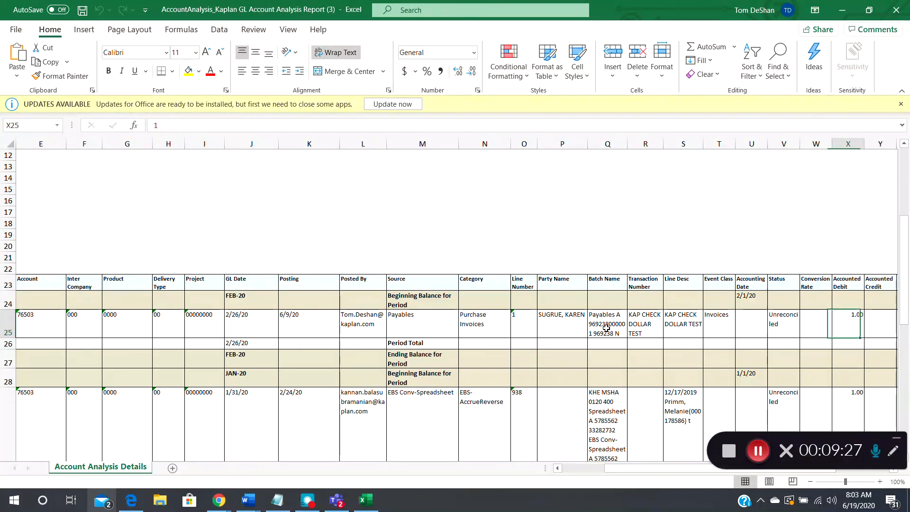
key(Right)
key(Right)
key(Right)
key(Right)
key(Right)
key(Right)
key(Right)
key(Right)
key(Right)
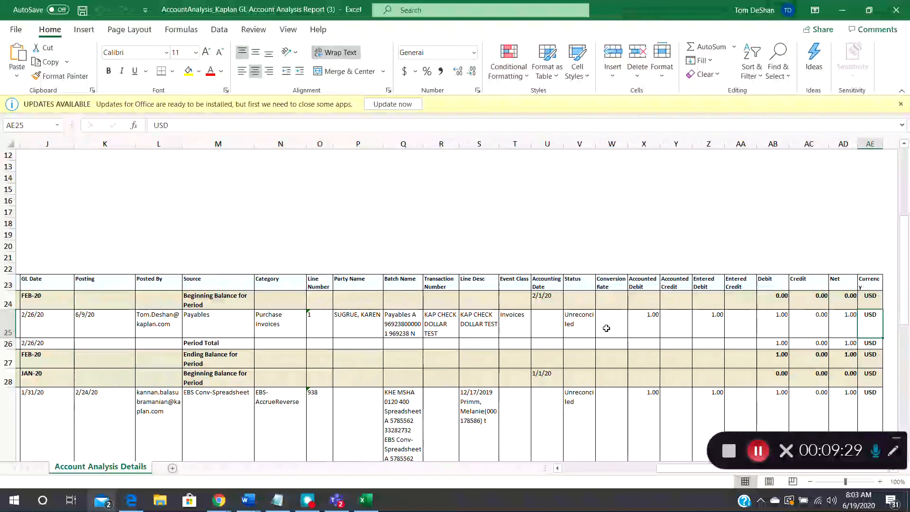
key(Left)
key(Left)
key(Left)
key(Left)
key(Left)
key(Left)
key(Left)
key(Left)
key(Left)
key(Left)
key(Left)
key(Left)
key(Left)
key(Left)
key(Left)
key(Left)
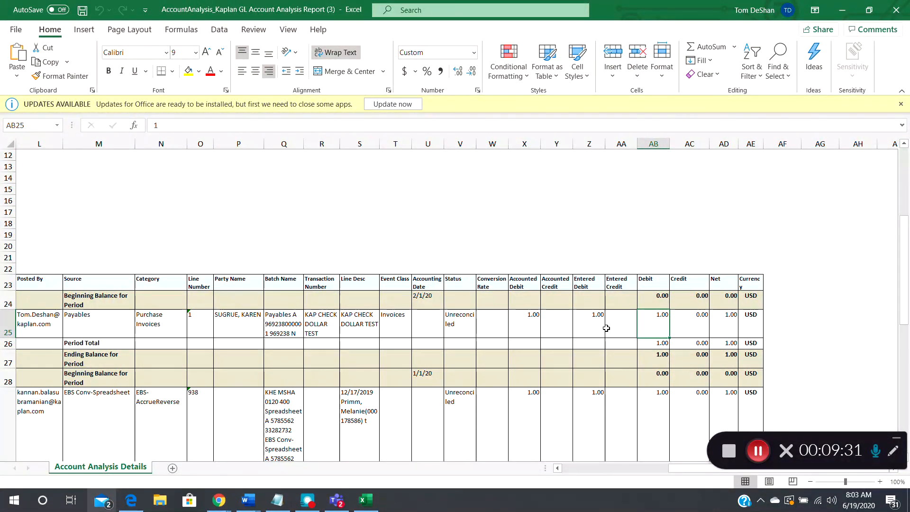
- Go back across row 25 to its accounting code combination in cell A25
key(Left)
key(Left)
key(Left)
key(Left)
key(Left)
key(Left)
key(Left)
key(Left)
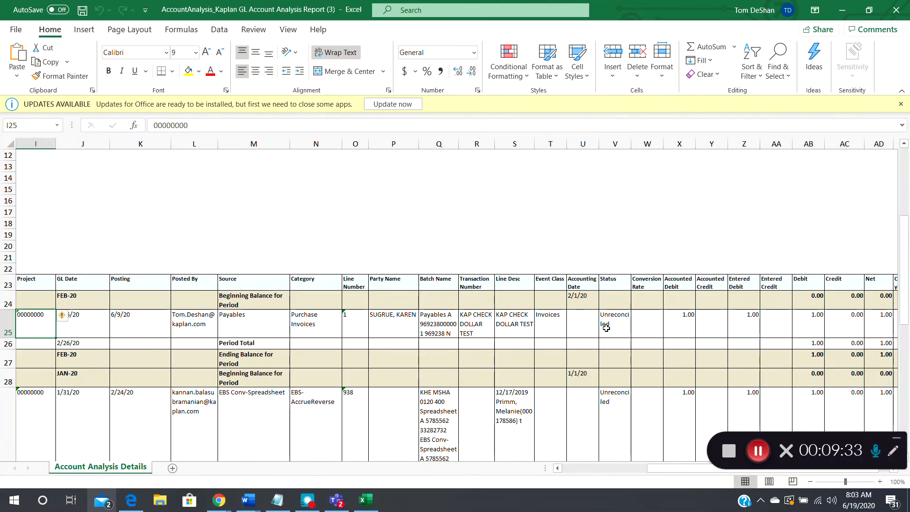
key(Left)
key(Left)
key(Left)
key(Left)
key(Left)
key(Left)
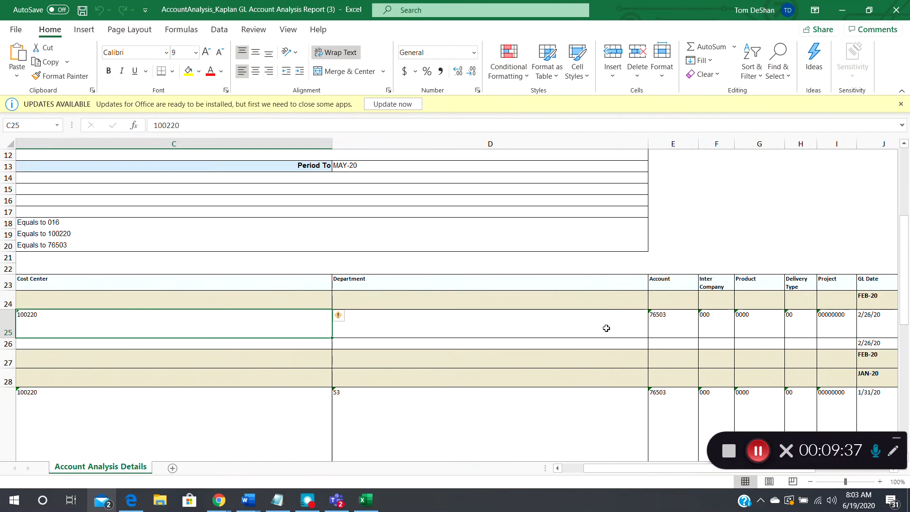
key(Left)
key(Left)
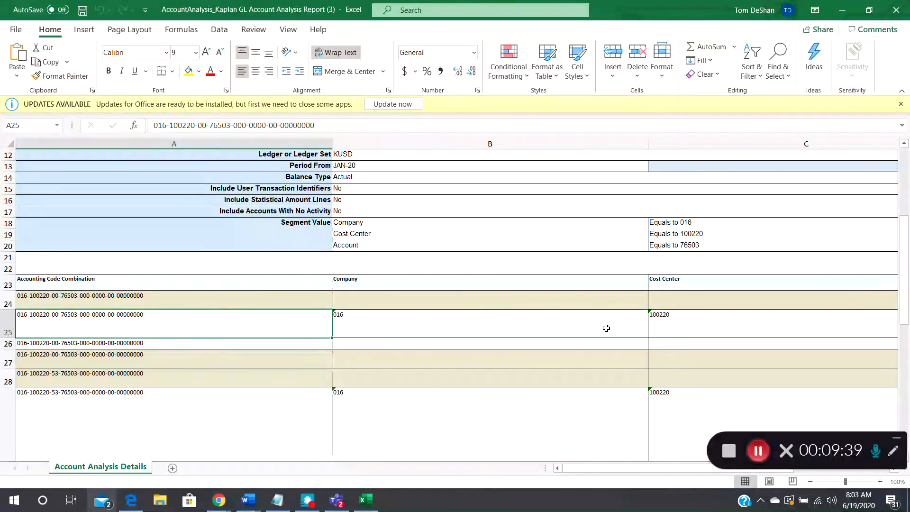